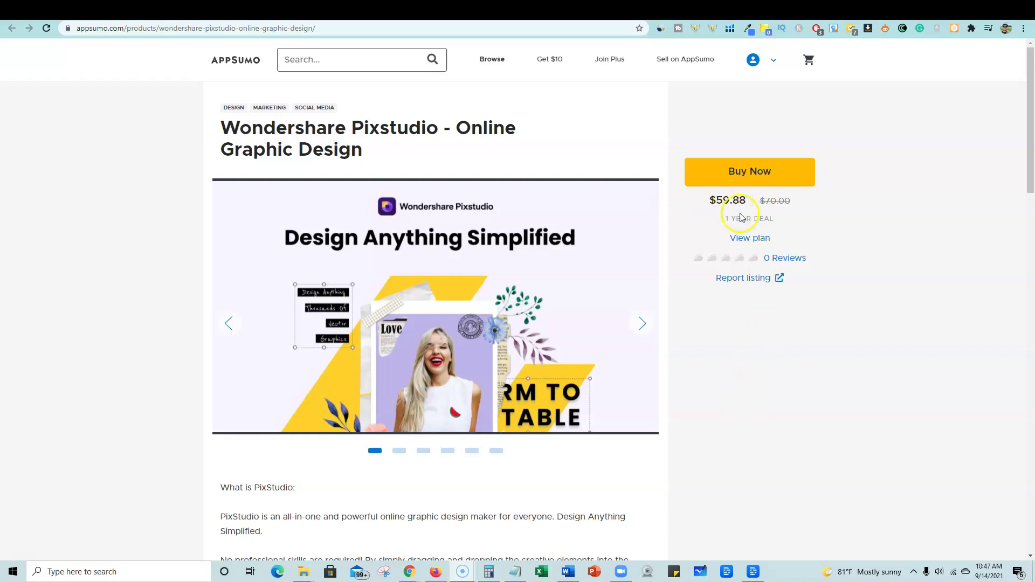
# Advance the Pixstudio deal gallery three slides to the Background Remover slide
pyautogui.click(642, 324)
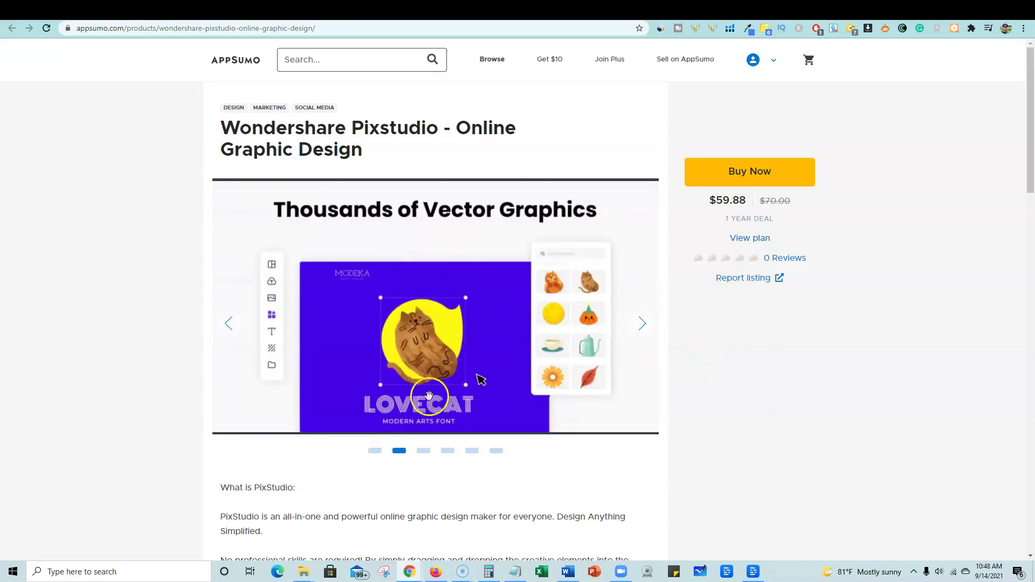
pyautogui.click(643, 325)
pyautogui.click(644, 328)
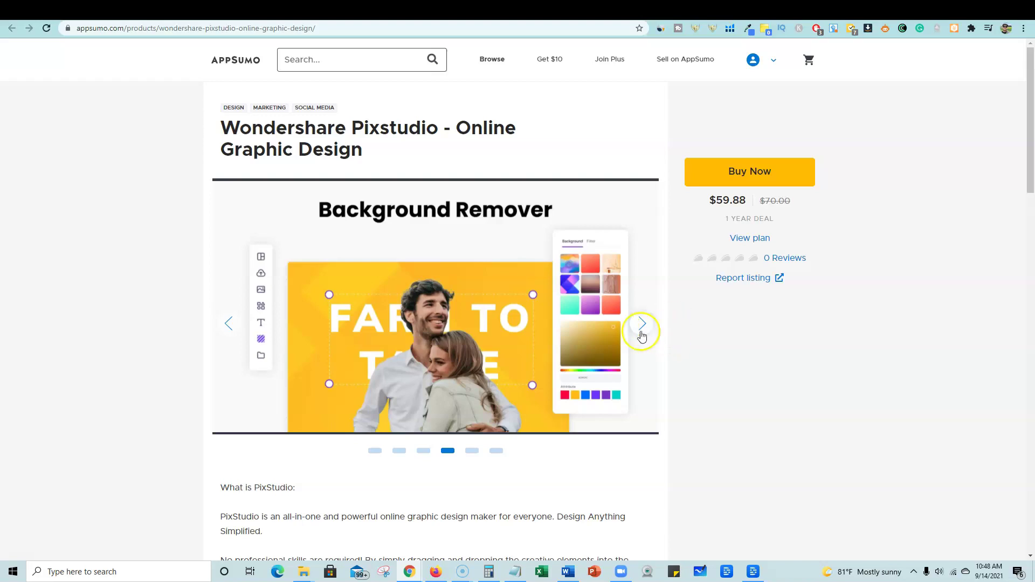
pyautogui.scroll(-5, 630, 397)
pyautogui.scroll(-4, 323, 337)
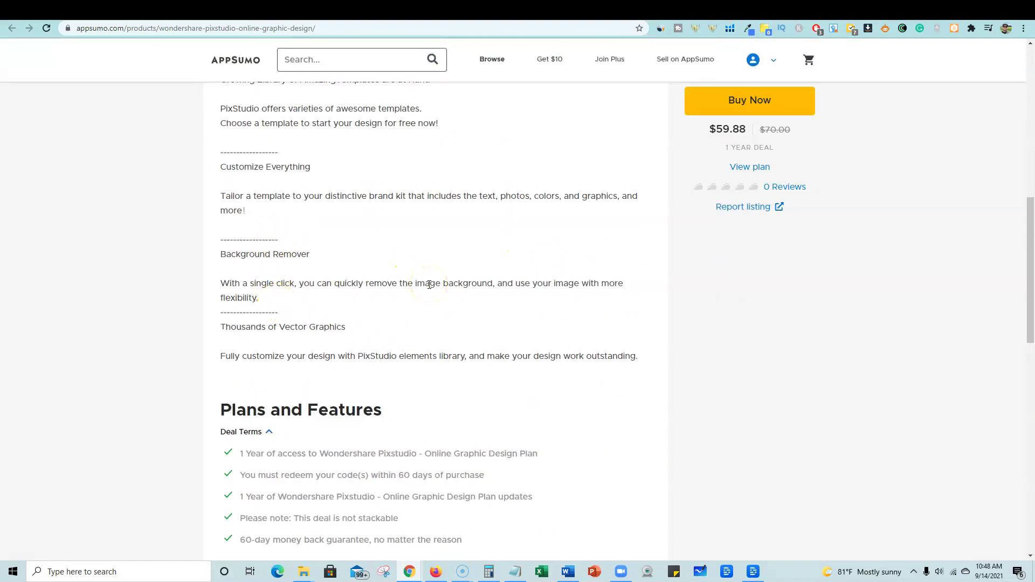
pyautogui.scroll(-5, 429, 291)
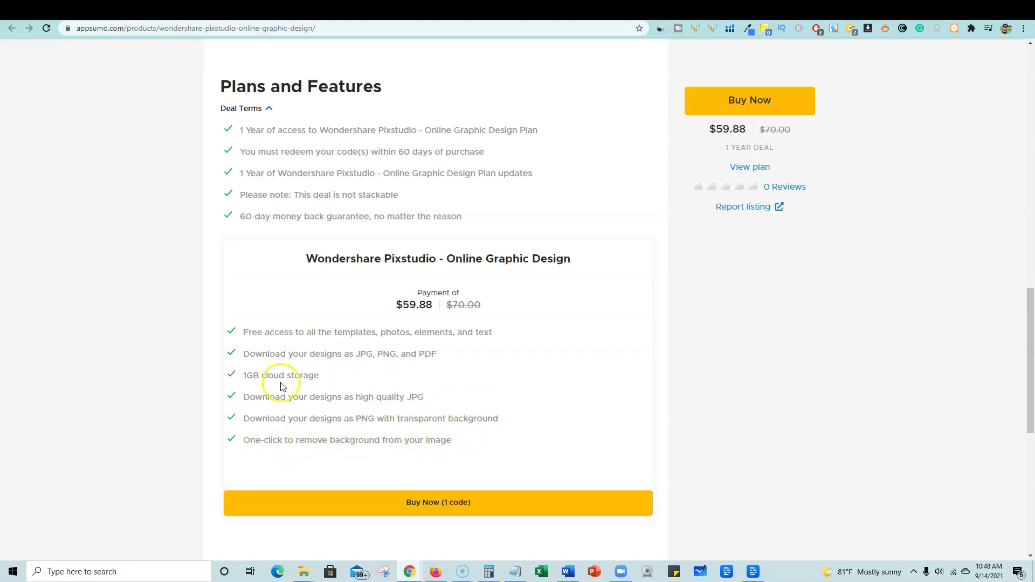
pyautogui.moveTo(321, 376)
pyautogui.mouseDown()
pyautogui.moveTo(240, 375)
pyautogui.moveTo(346, 375)
pyautogui.moveTo(225, 375)
pyautogui.moveTo(354, 376)
pyautogui.moveTo(226, 376)
pyautogui.moveTo(337, 373)
pyautogui.mouseUp()
pyautogui.scroll(-5, 575, 349)
pyautogui.scroll(9, 575, 350)
pyautogui.scroll(4, 576, 353)
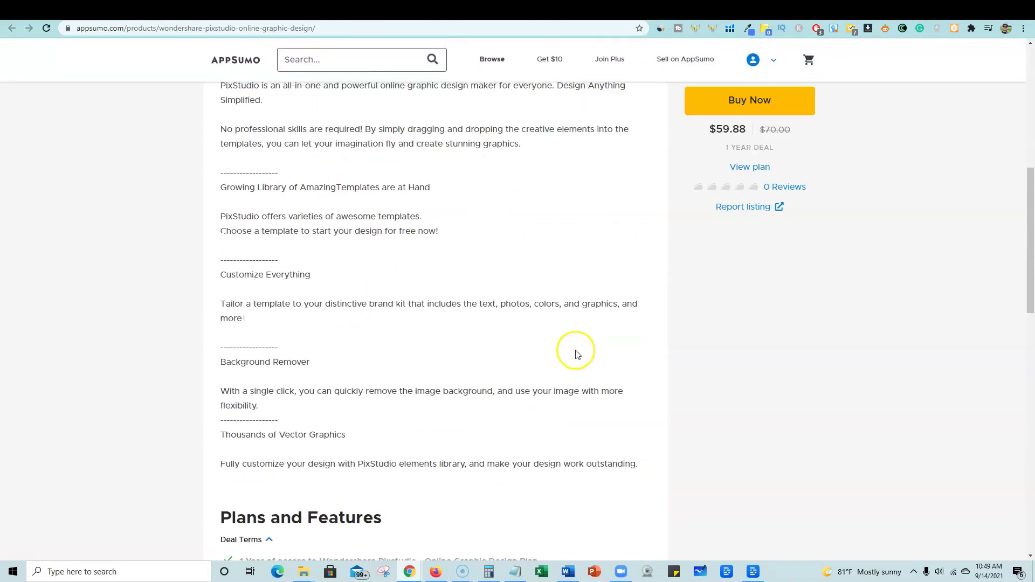
pyautogui.scroll(8, 524, 295)
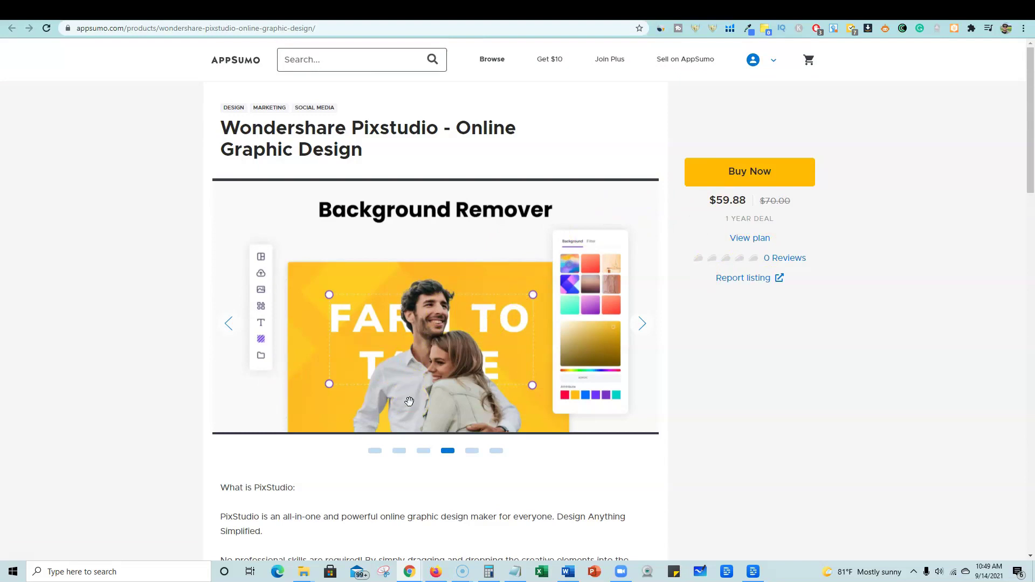
# Switch to the ps.wondershare.com tab and look through the Creativity products menu
pyautogui.click(415, 10)
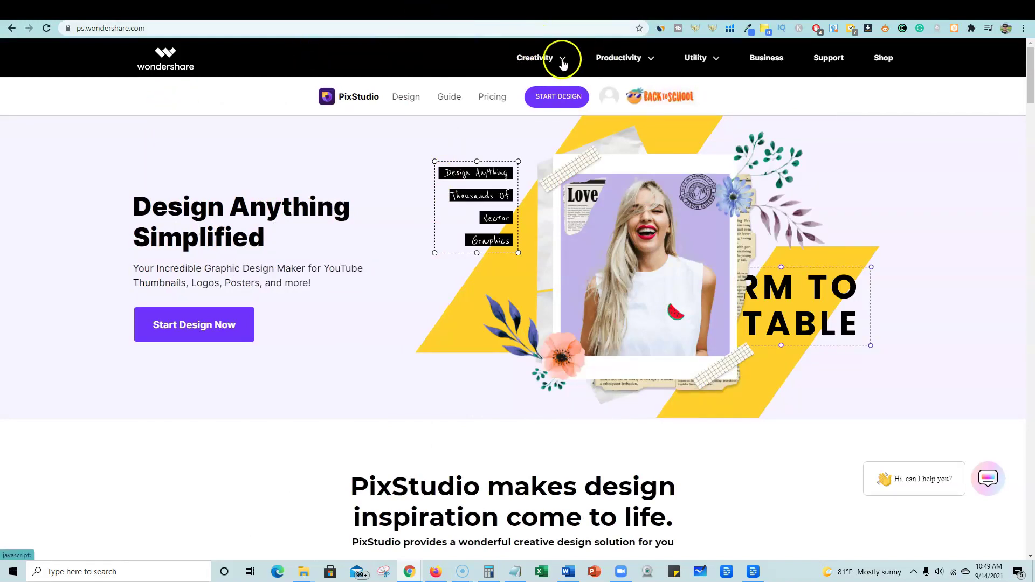
pyautogui.click(562, 59)
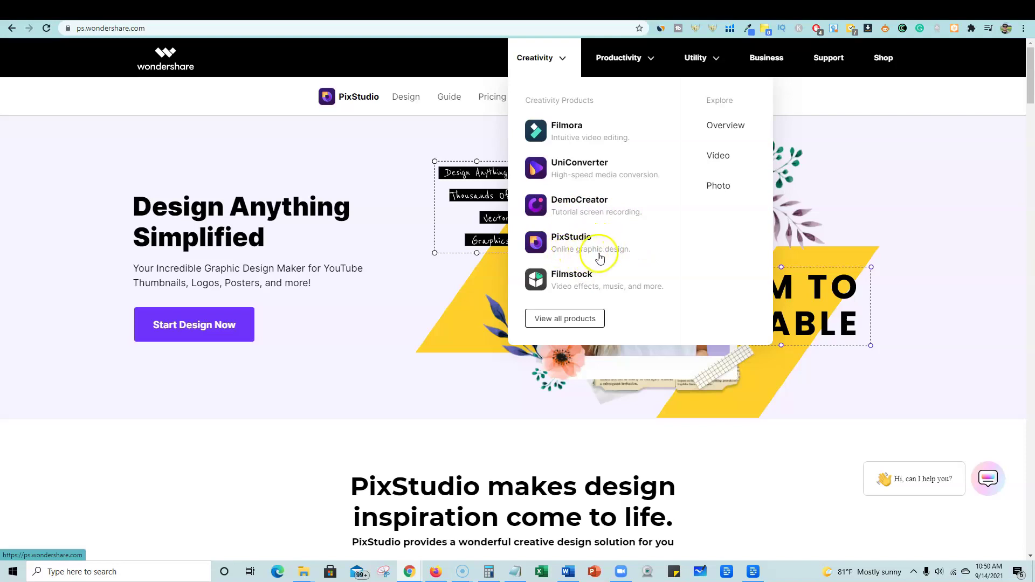
pyautogui.click(350, 419)
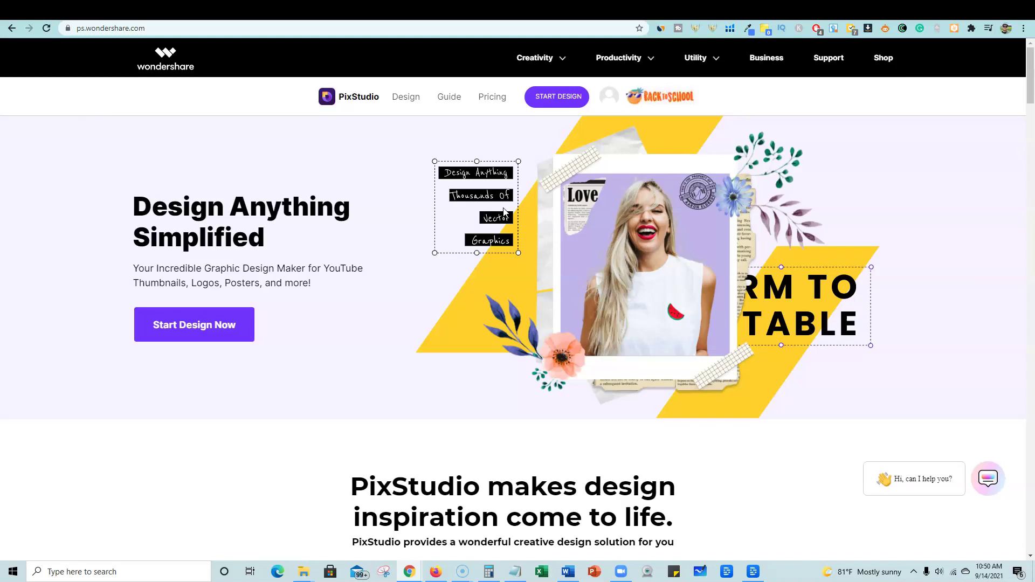
# Scroll through the PixStudio homepage content
pyautogui.scroll(-5, 488, 243)
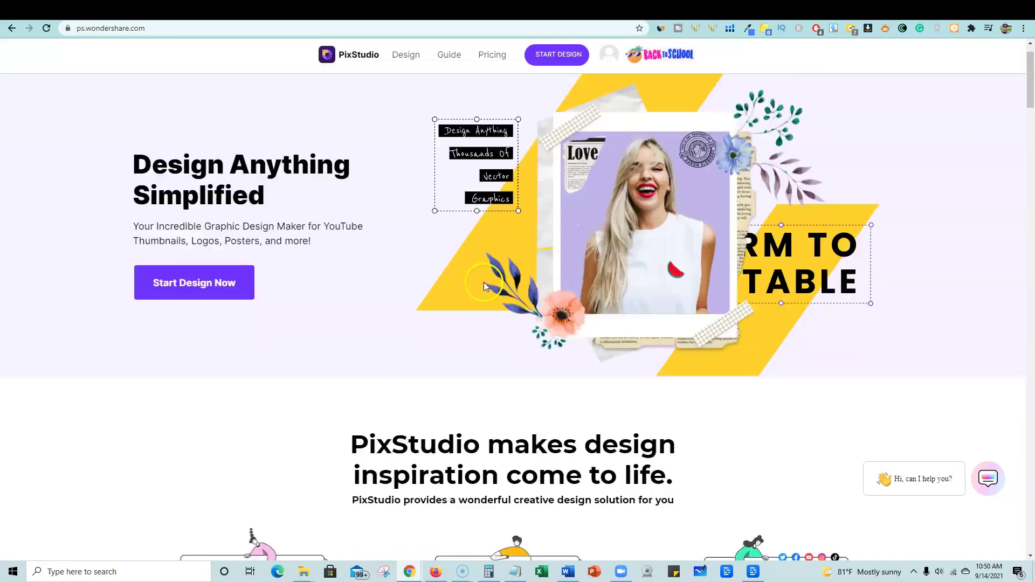
pyautogui.scroll(-15, 484, 286)
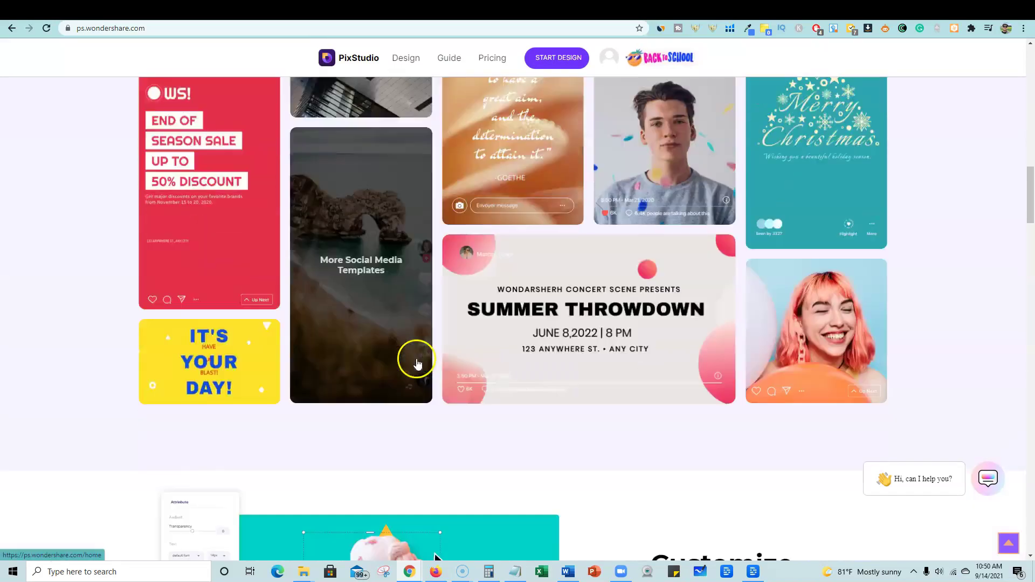
pyautogui.scroll(3, 318, 326)
pyautogui.scroll(-12, 863, 409)
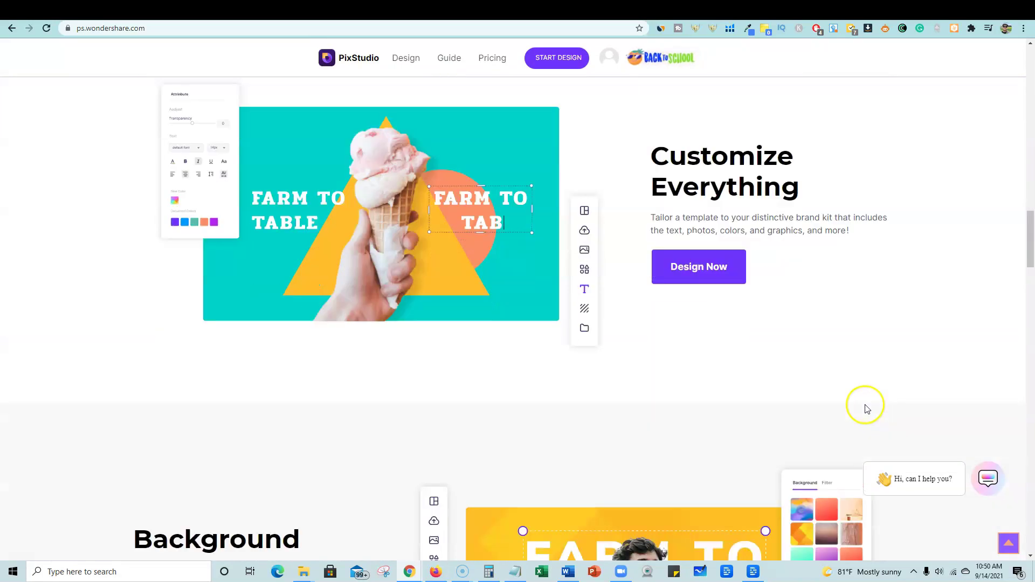
pyautogui.moveTo(1028, 254); pyautogui.dragTo(1031, 52)
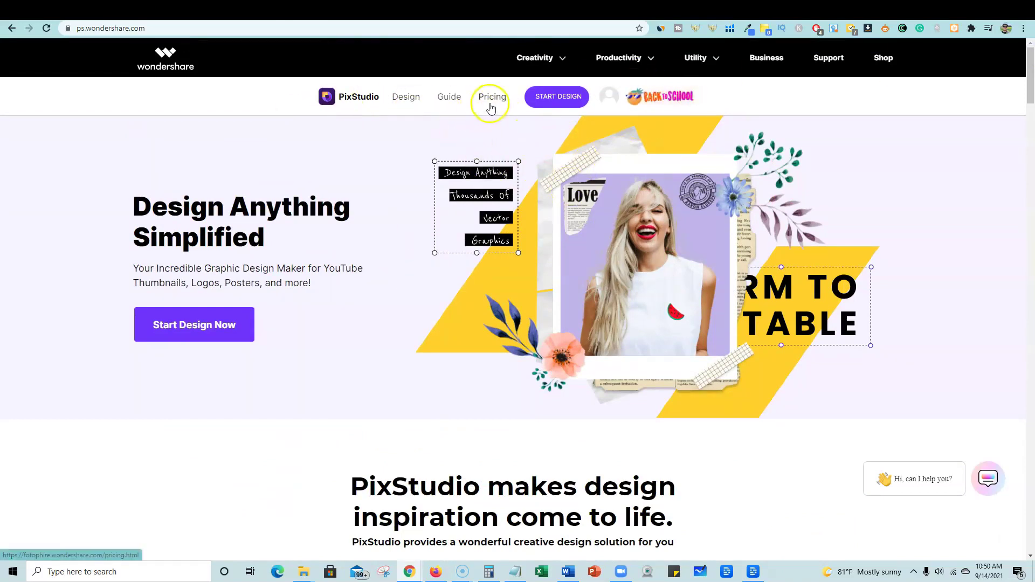
# Open the Pricing page and scroll through the PixStudio plans
pyautogui.click(496, 97)
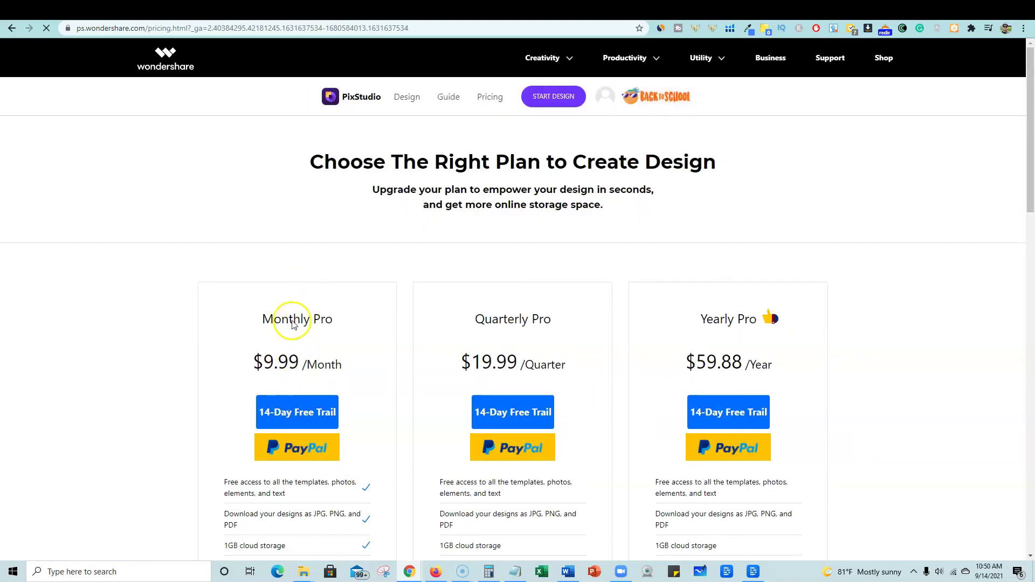
pyautogui.scroll(-4, 287, 397)
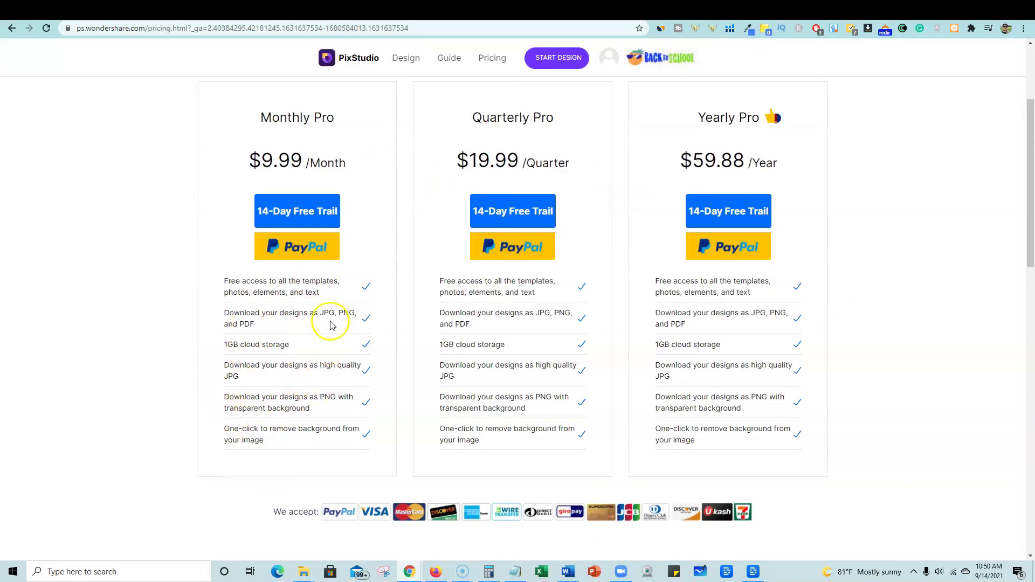
pyautogui.scroll(5, 348, 278)
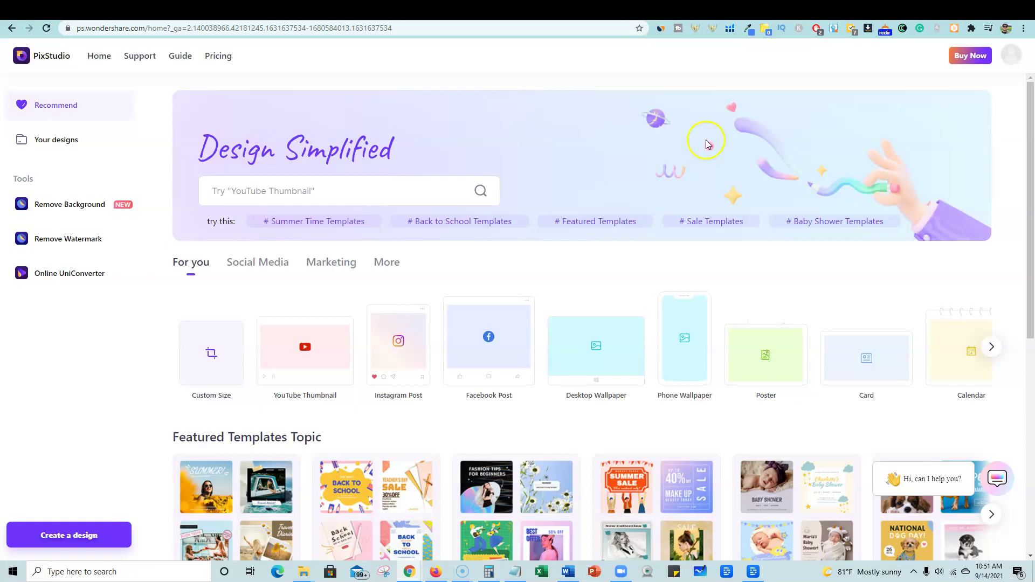
pyautogui.click(349, 191)
pyautogui.scroll(-7, 561, 451)
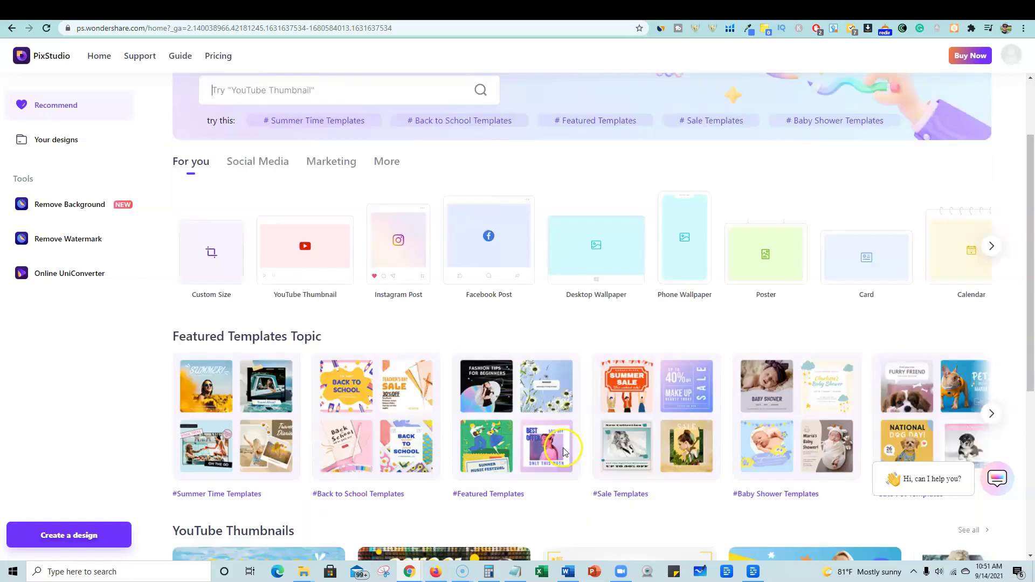
pyautogui.scroll(7, 563, 451)
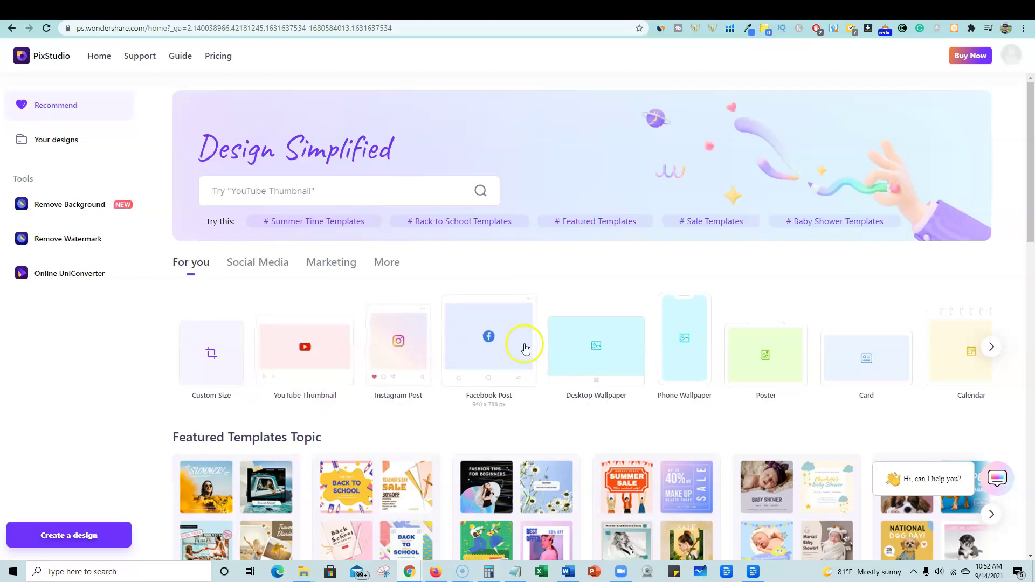
pyautogui.click(583, 348)
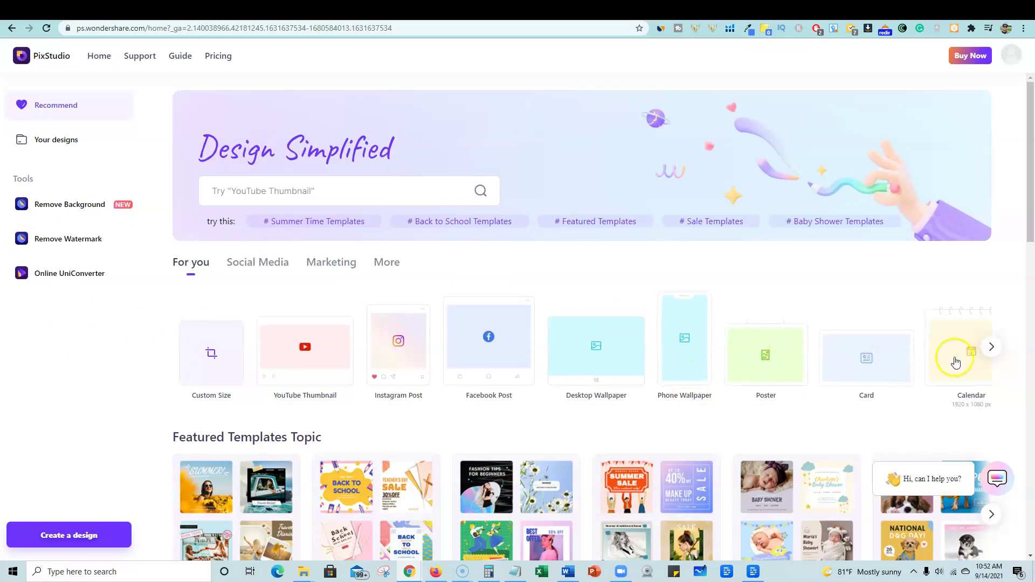
pyautogui.click(990, 356)
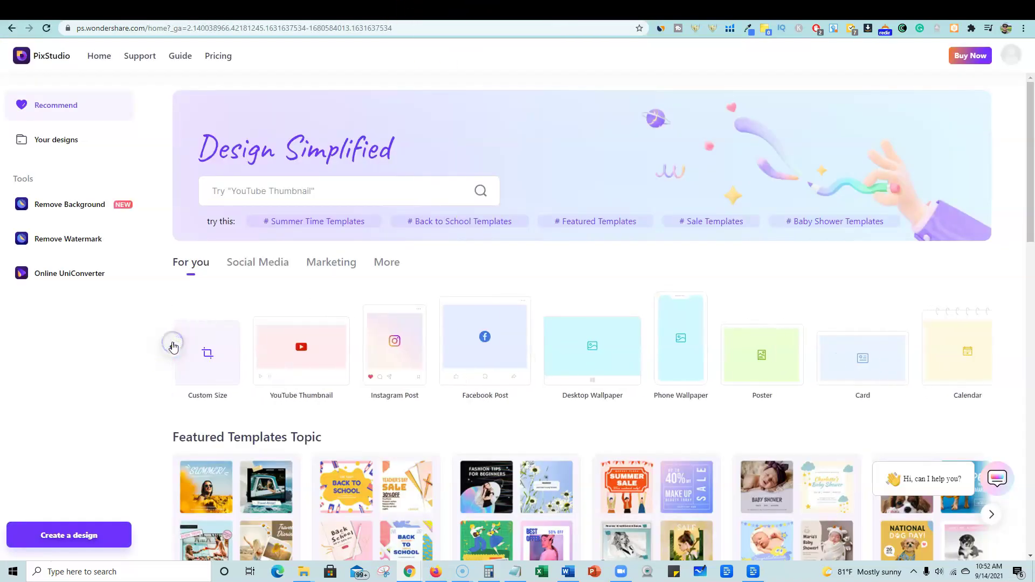
# Check the Custom Size unit options, cancel the dialog, and scroll the design types
pyautogui.click(209, 354)
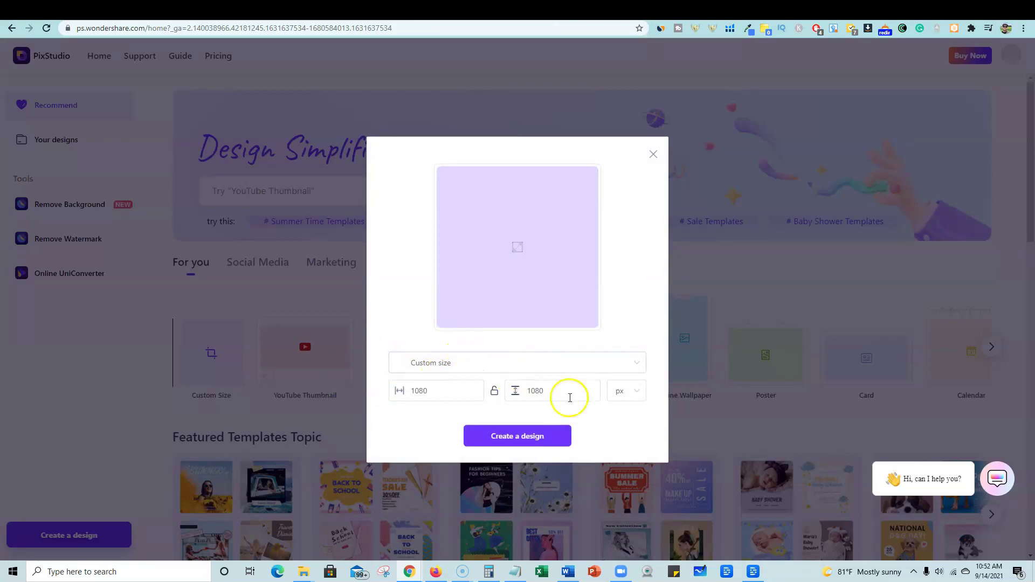
pyautogui.click(625, 392)
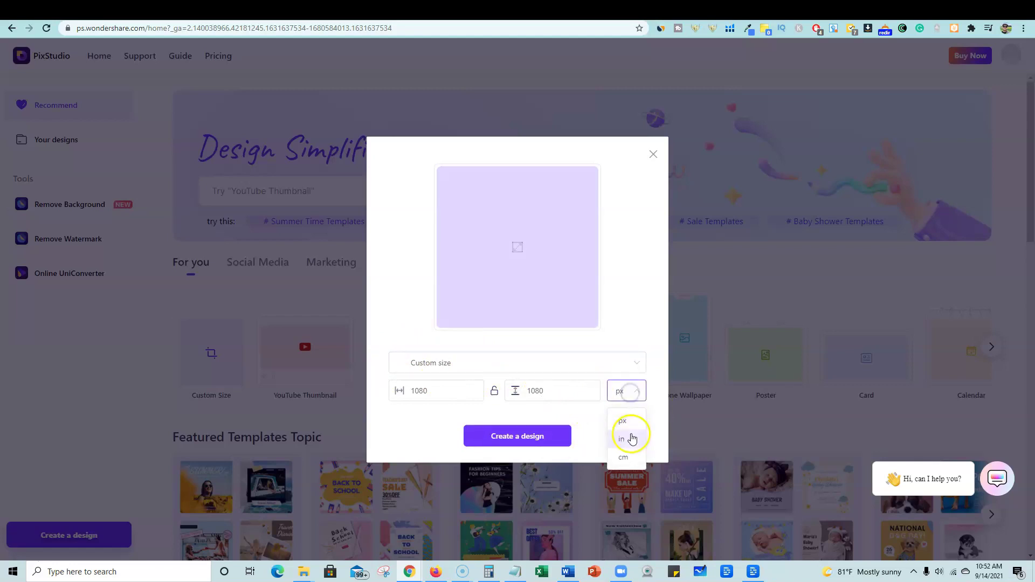
pyautogui.click(653, 154)
pyautogui.scroll(-6, 464, 458)
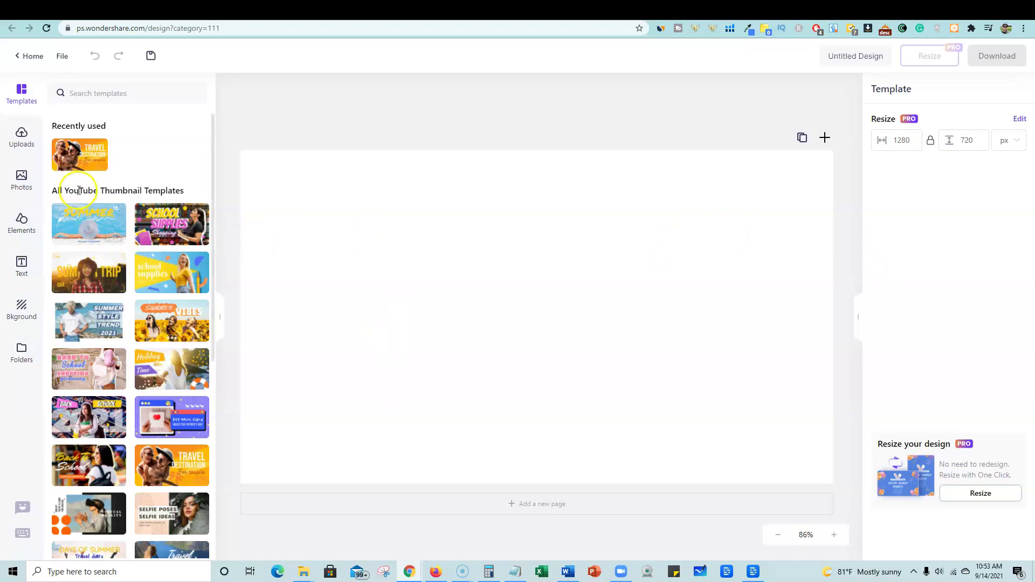
# Scroll through the thumbnail templates and inspect the current design's ray shape and heading
pyautogui.scroll(-2, 172, 217)
pyautogui.scroll(-3, 173, 217)
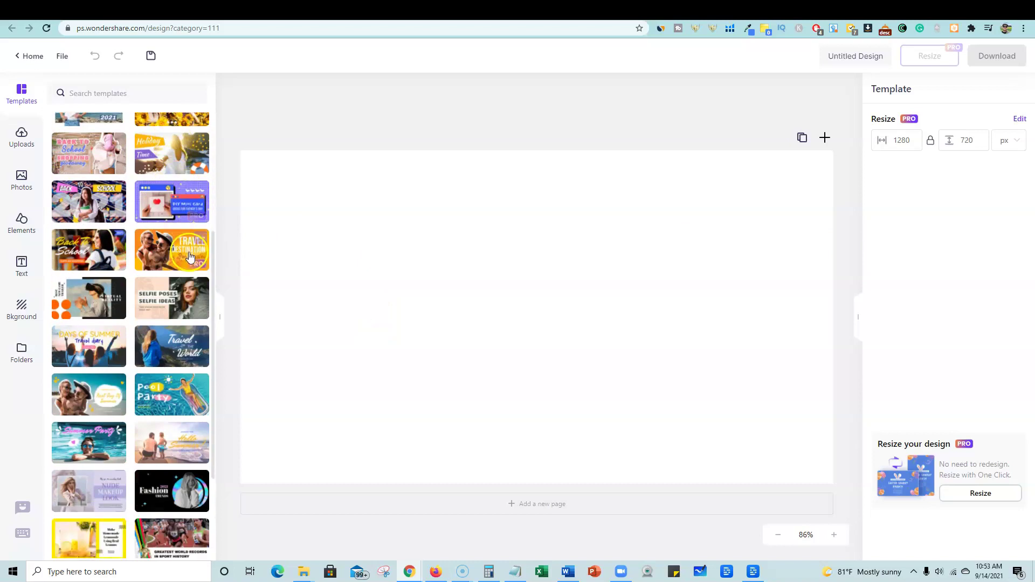
pyautogui.scroll(-5, 189, 256)
pyautogui.scroll(-5, 178, 321)
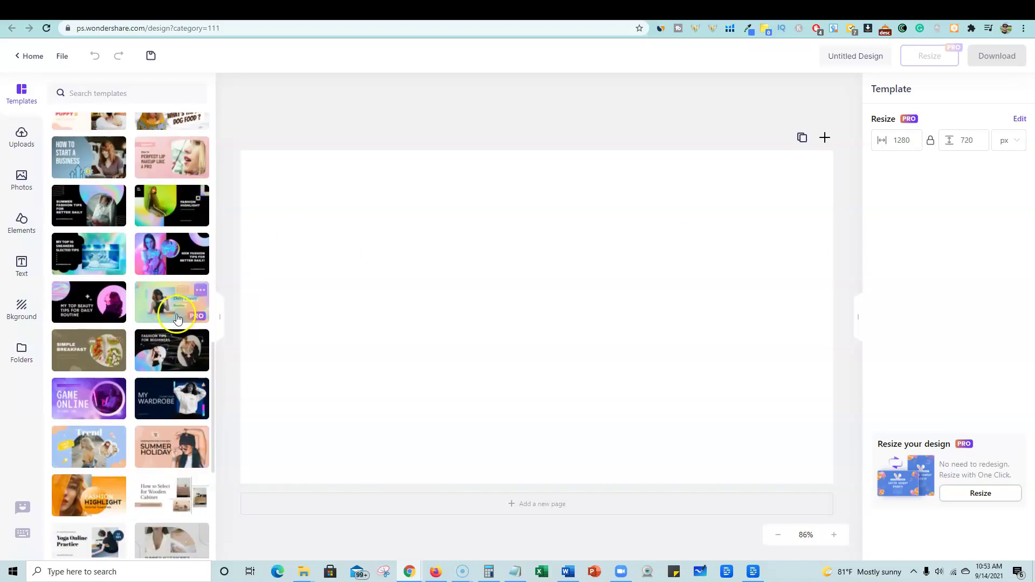
pyautogui.scroll(-2, 178, 320)
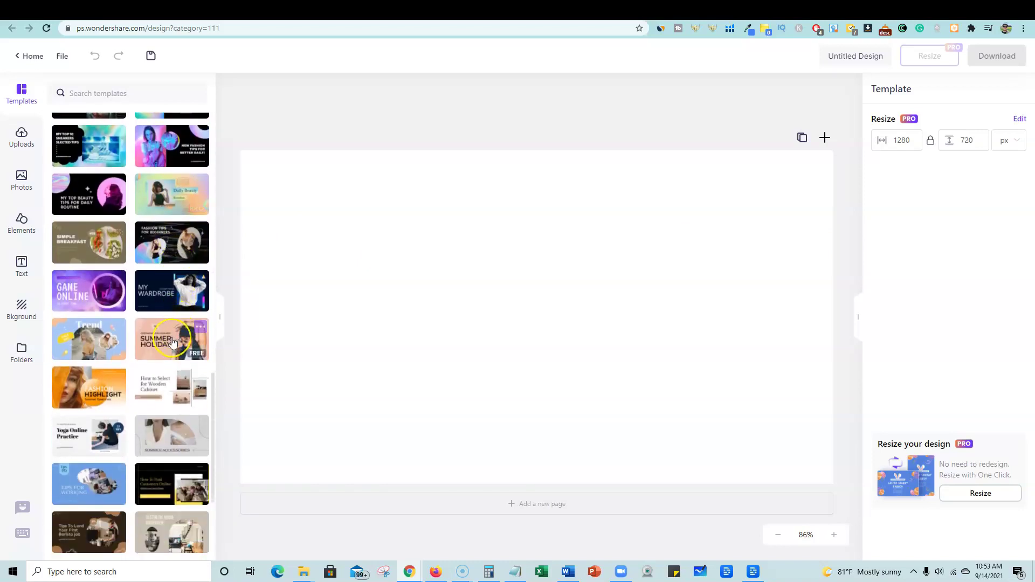
pyautogui.scroll(-7, 172, 342)
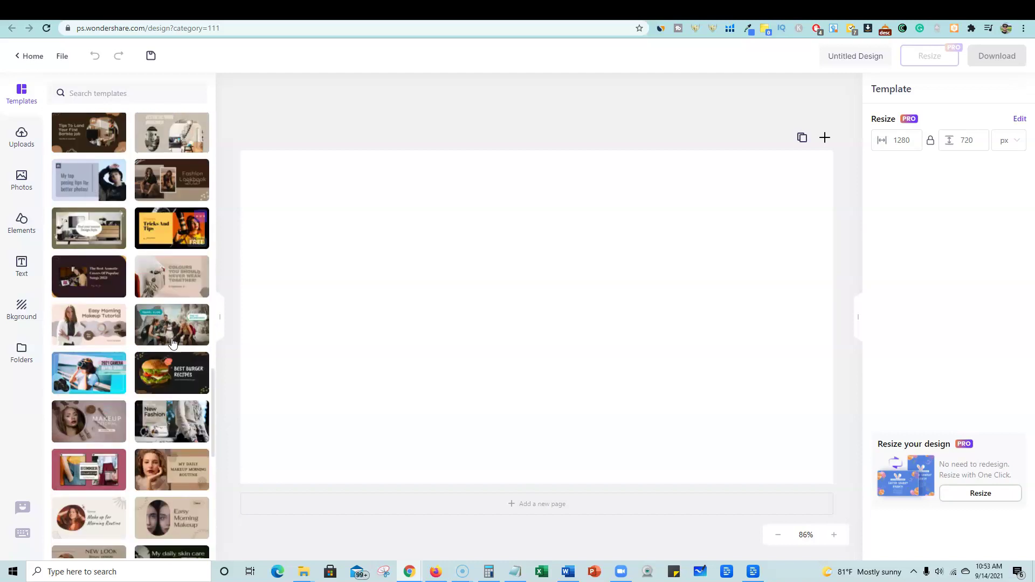
pyautogui.scroll(-6, 173, 342)
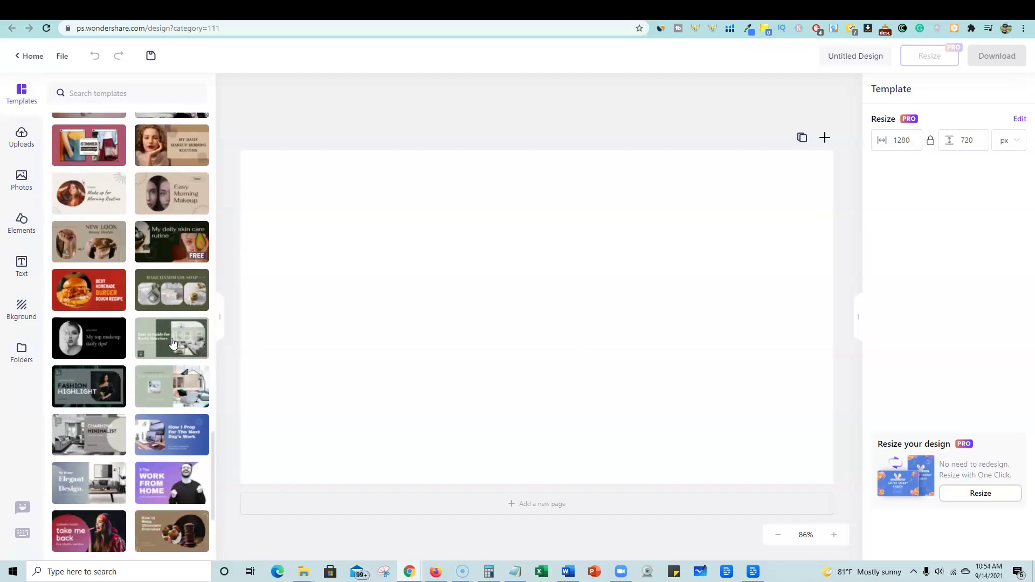
pyautogui.scroll(-4, 173, 343)
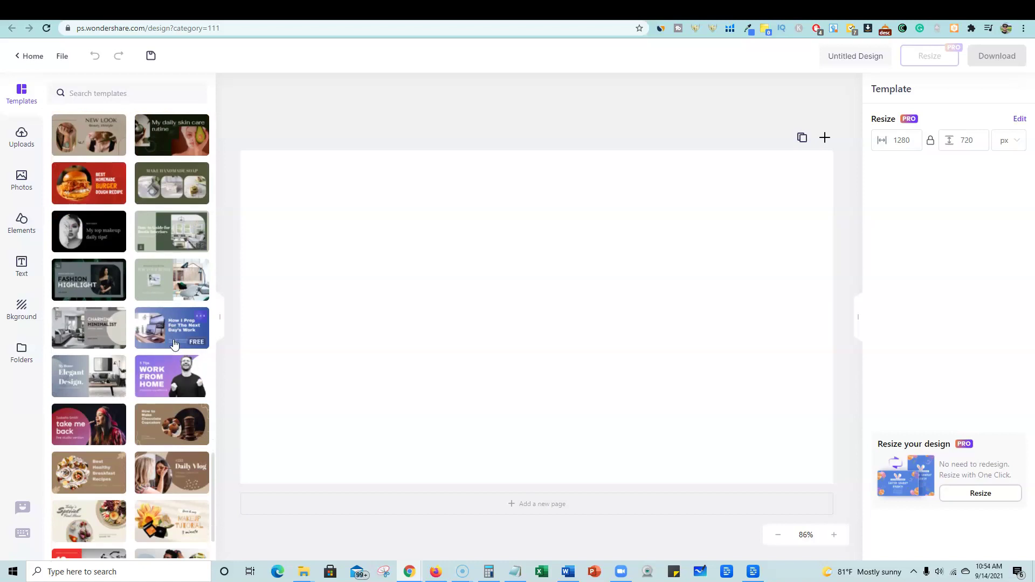
pyautogui.scroll(-15, 171, 323)
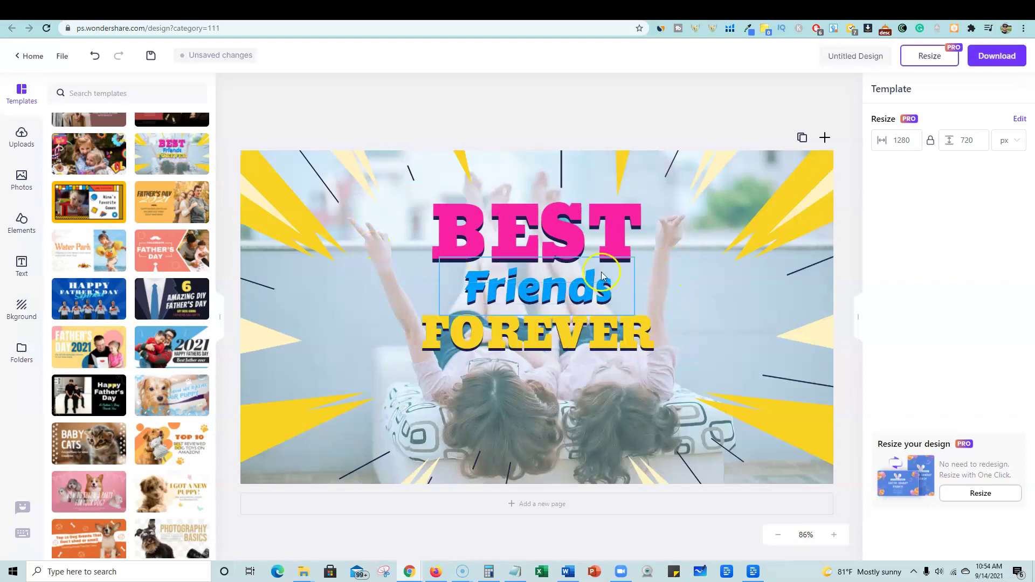
pyautogui.click(298, 406)
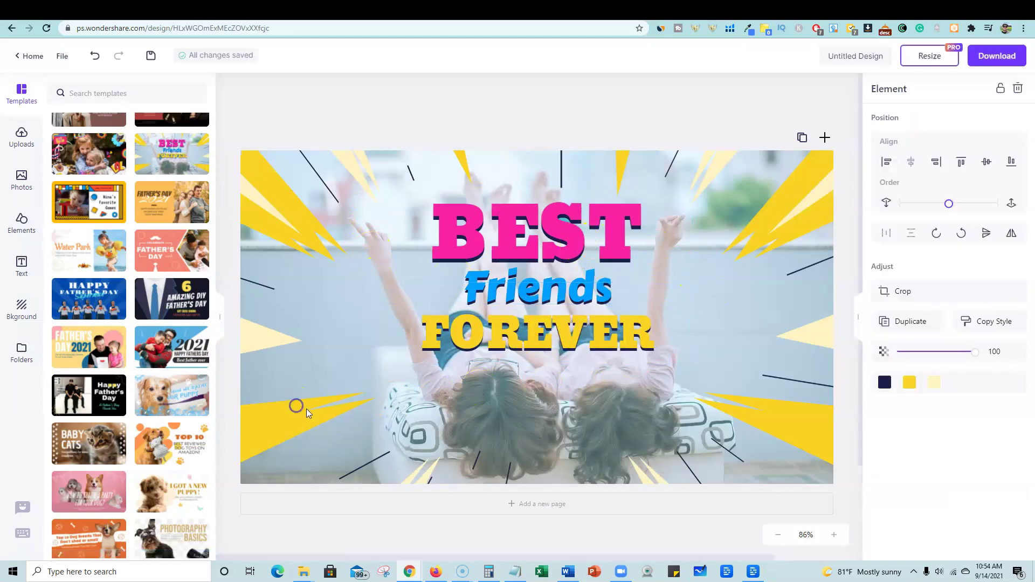
pyautogui.click(544, 244)
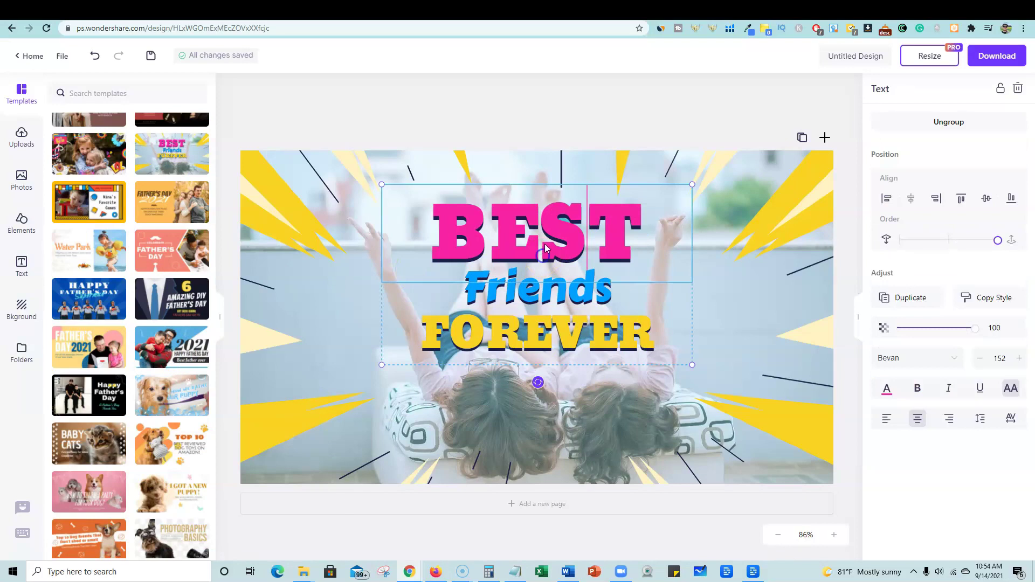
# Try the 2021 Happy Fathers Day and 2021 Camera Buying Guide templates
pyautogui.click(201, 334)
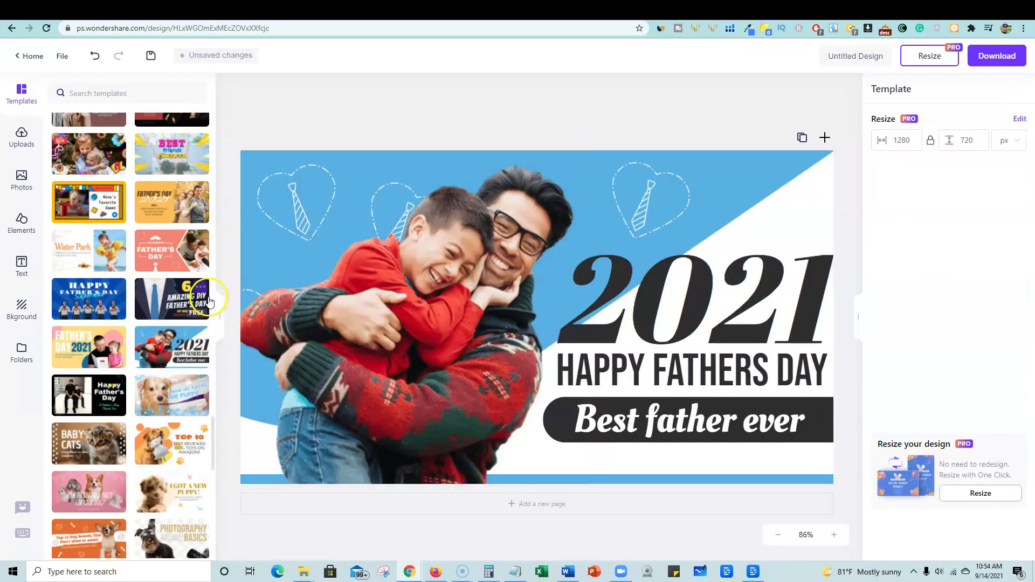
pyautogui.scroll(-15, 162, 316)
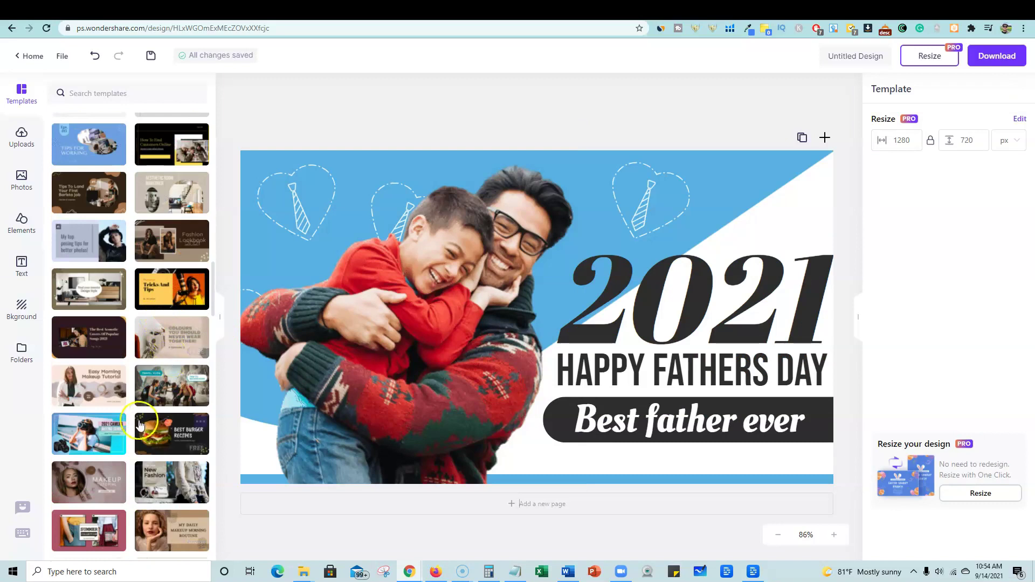
pyautogui.click(89, 439)
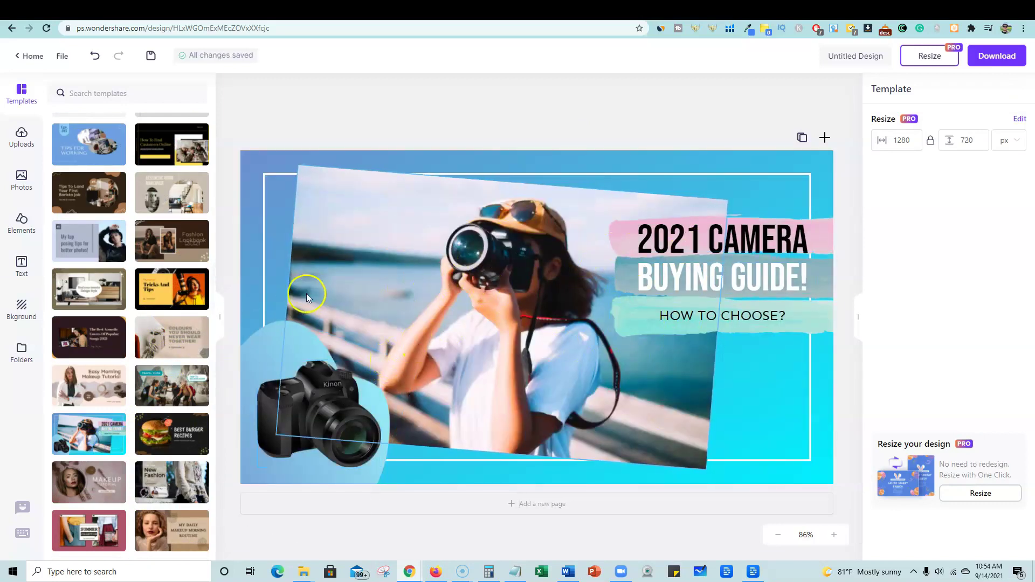
pyautogui.scroll(4, 150, 296)
pyautogui.scroll(5, 153, 299)
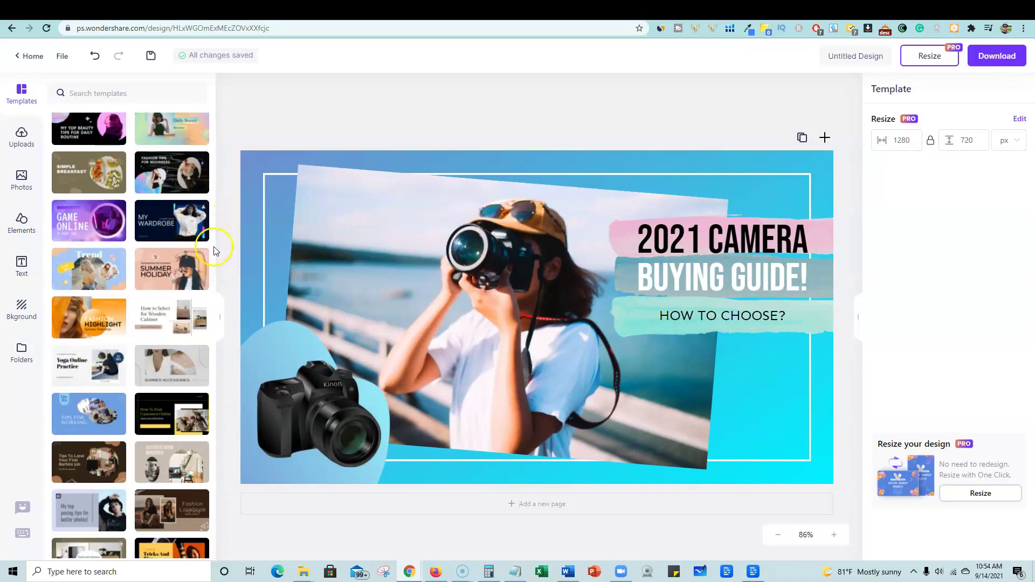
pyautogui.moveTo(214, 249); pyautogui.dragTo(212, 533)
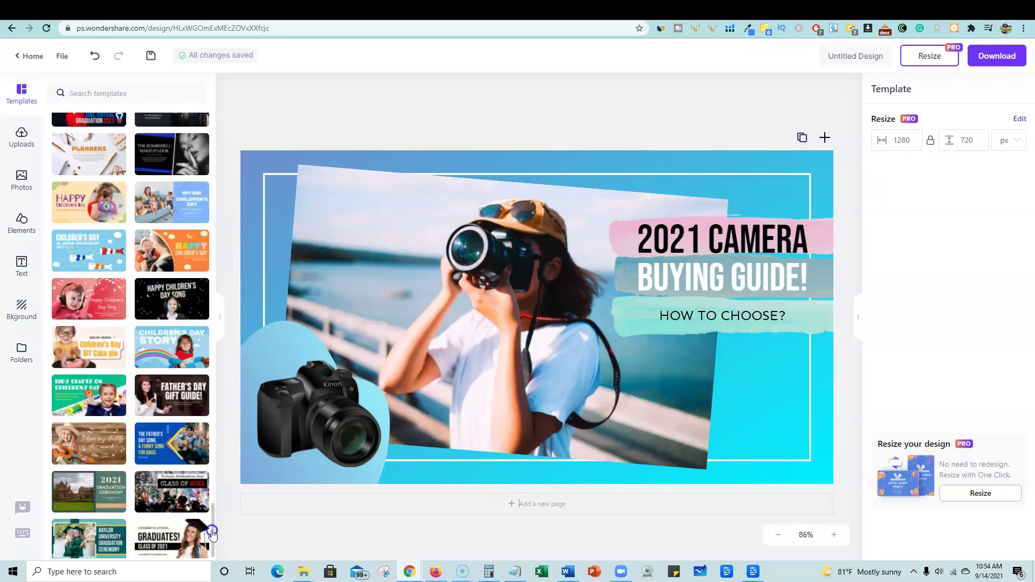
# Browse further down the list and apply the Explore Your Music template
pyautogui.scroll(-10, 183, 517)
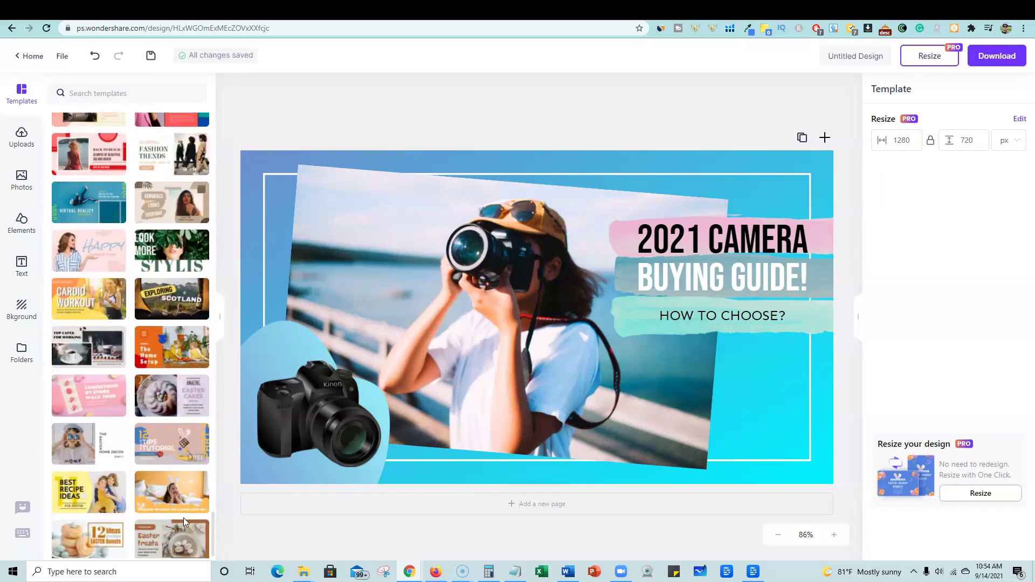
pyautogui.scroll(-10, 183, 518)
pyautogui.click(164, 417)
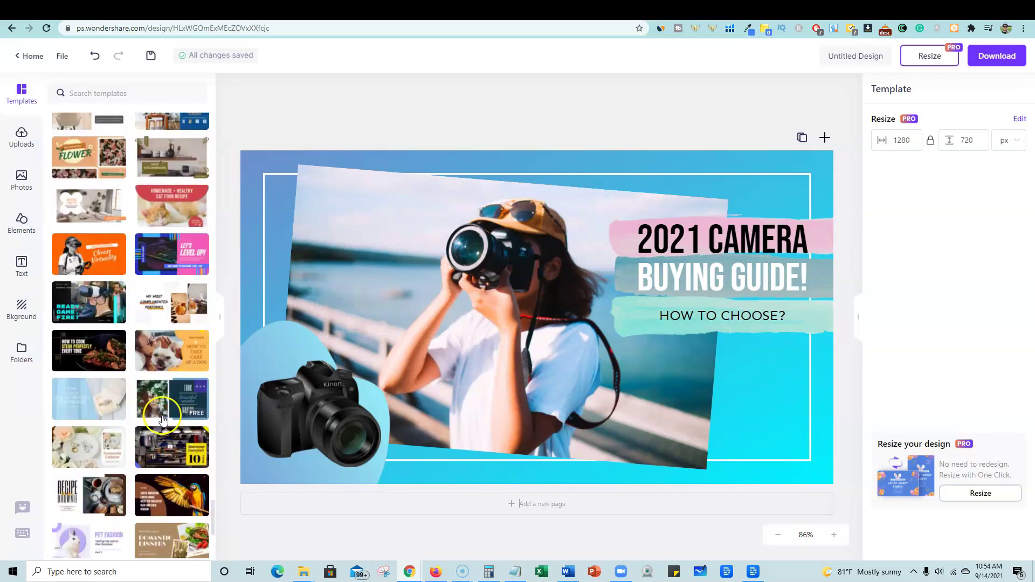
pyautogui.scroll(-15, 163, 419)
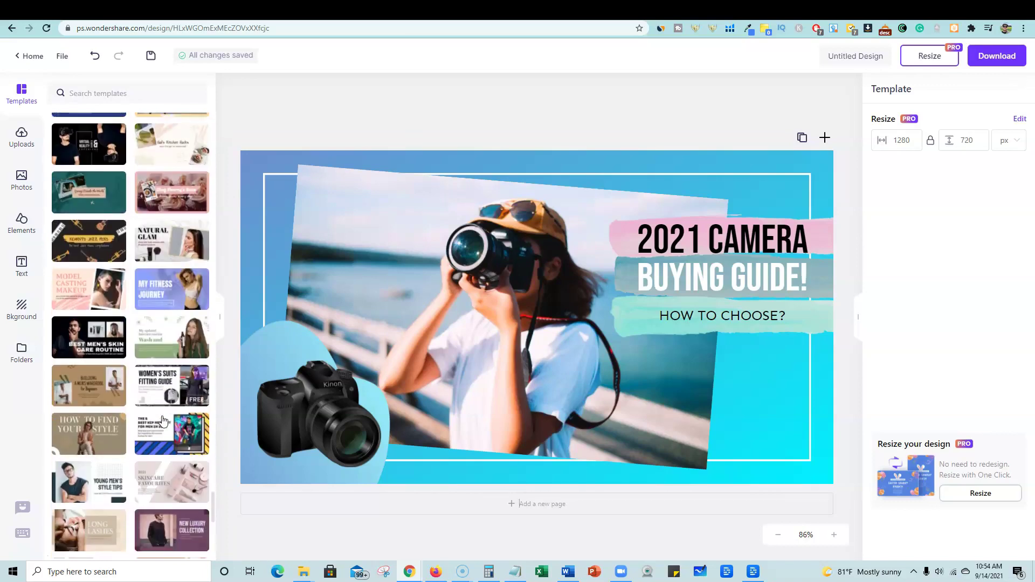
pyautogui.scroll(-15, 163, 420)
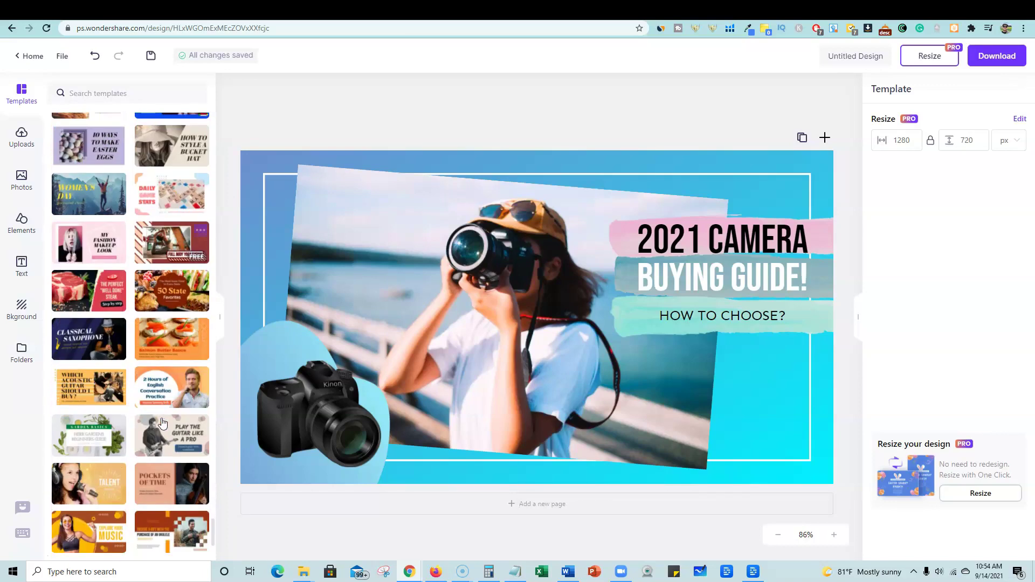
pyautogui.scroll(-2, 163, 422)
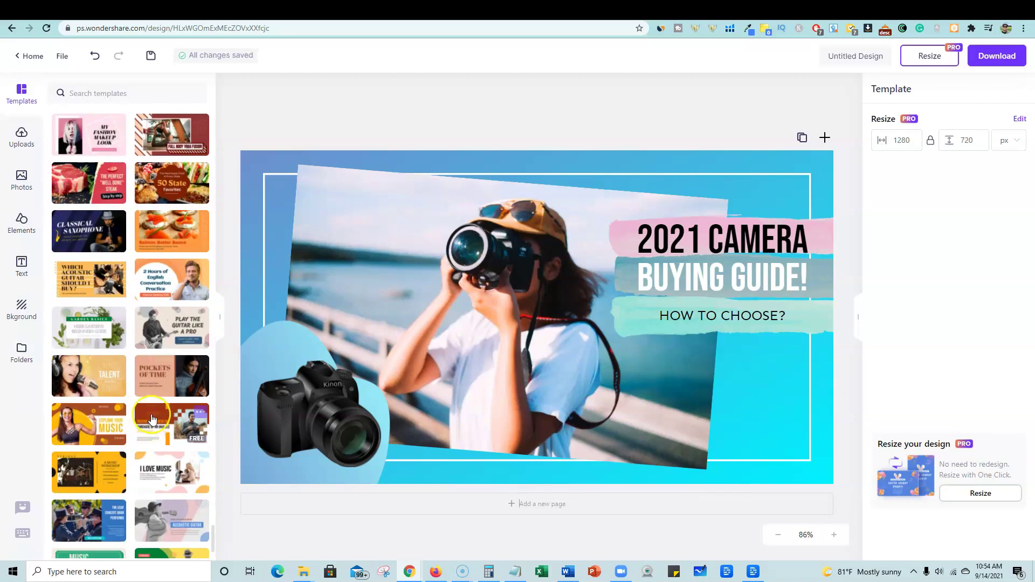
pyautogui.scroll(-5, 151, 420)
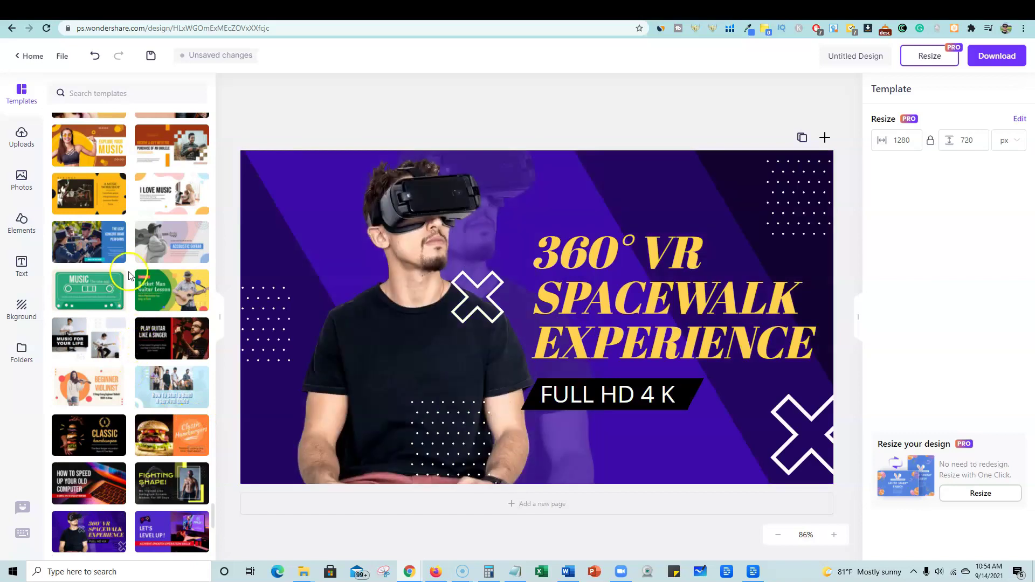
pyautogui.scroll(2, 129, 272)
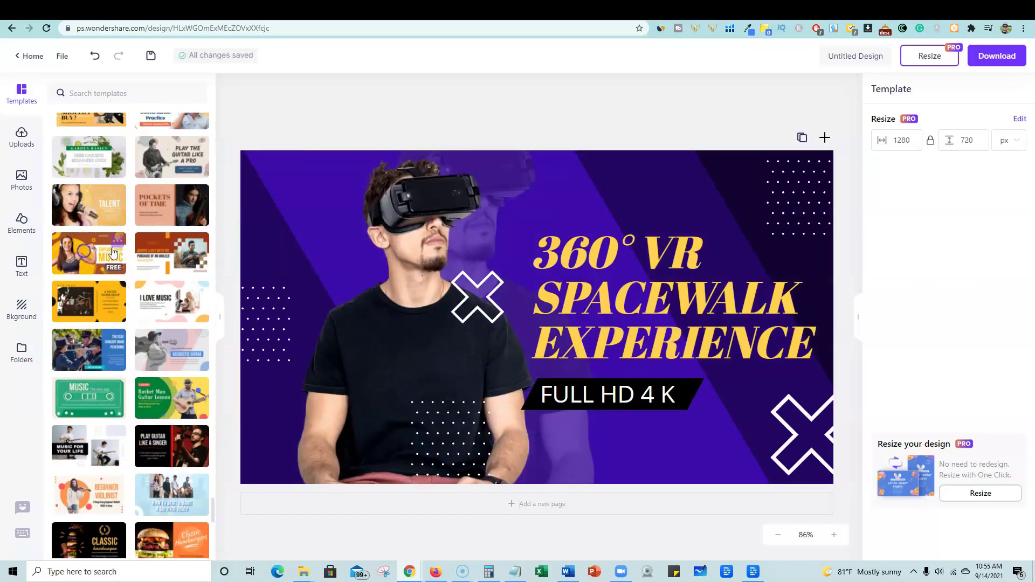
pyautogui.click(113, 252)
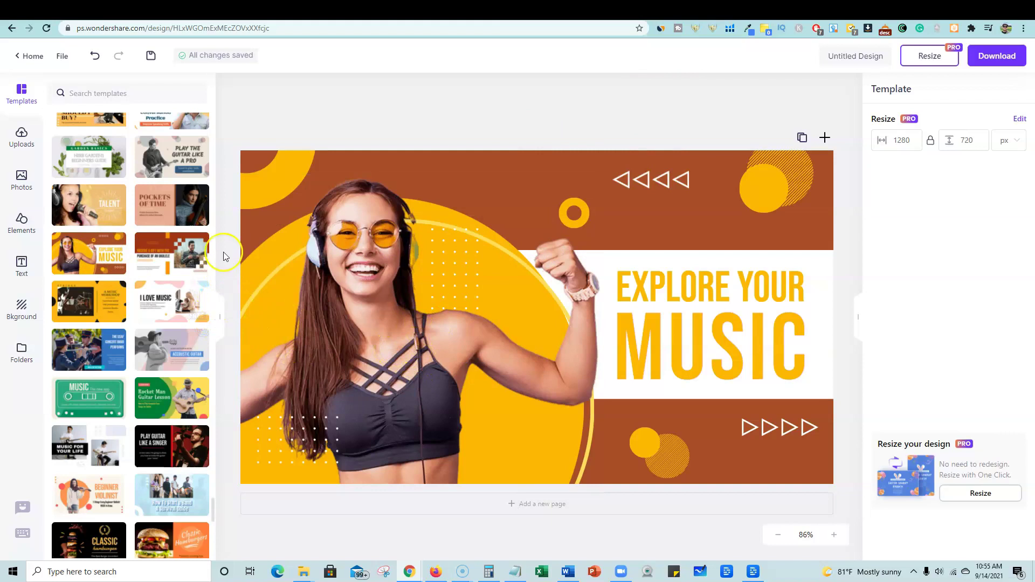
pyautogui.scroll(3, 151, 318)
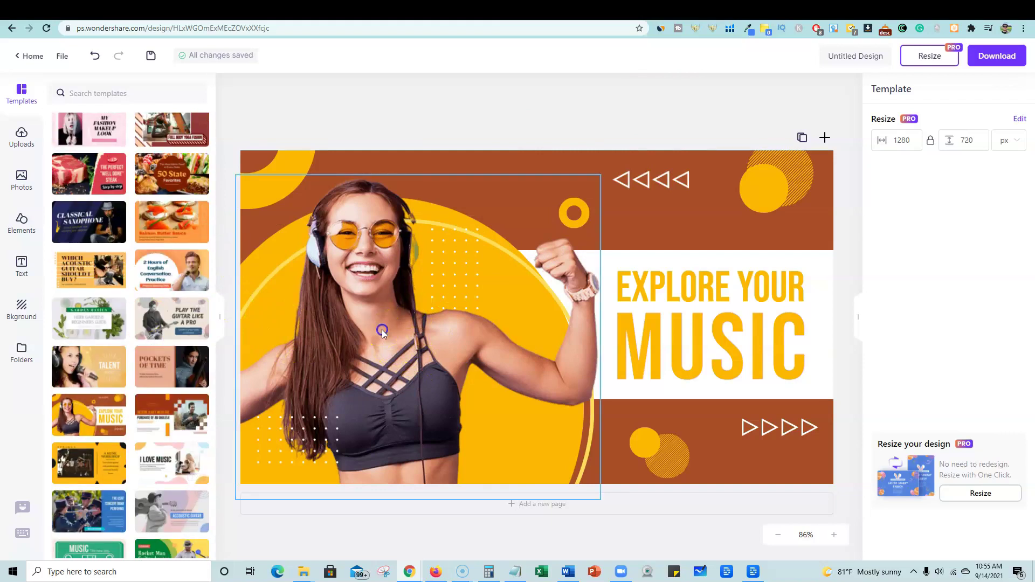
# Delete the woman photo and search the Elements library for 'music'
pyautogui.moveTo(382, 329)
pyautogui.mouseDown()
pyautogui.moveTo(590, 291)
pyautogui.moveTo(371, 320)
pyautogui.mouseUp()
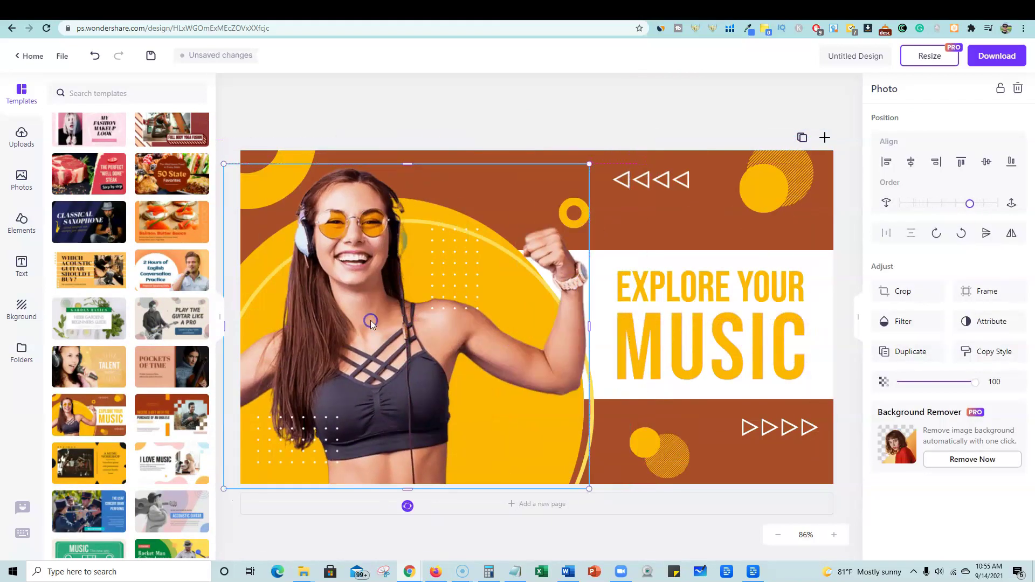
pyautogui.press('Delete')
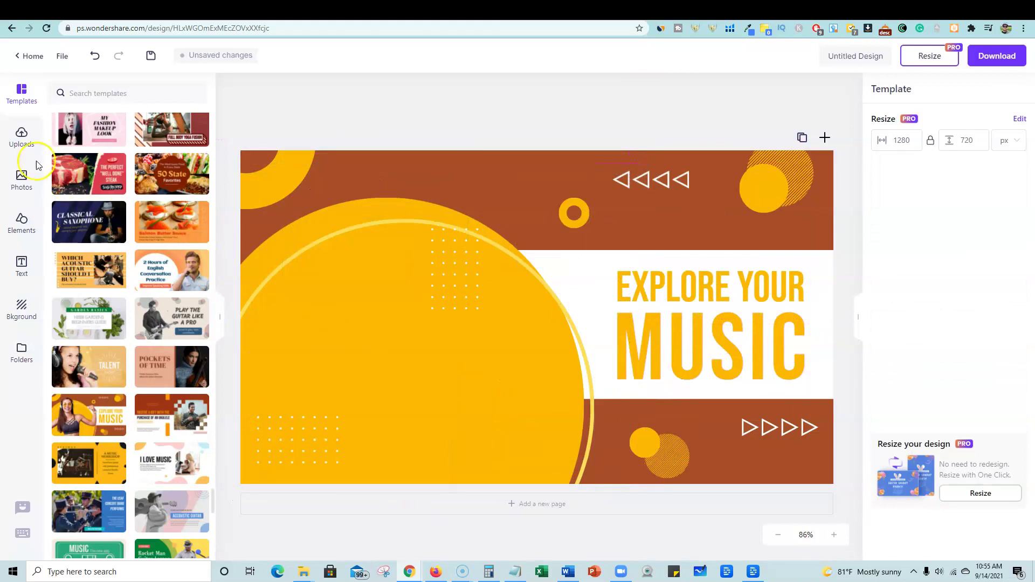
pyautogui.click(22, 226)
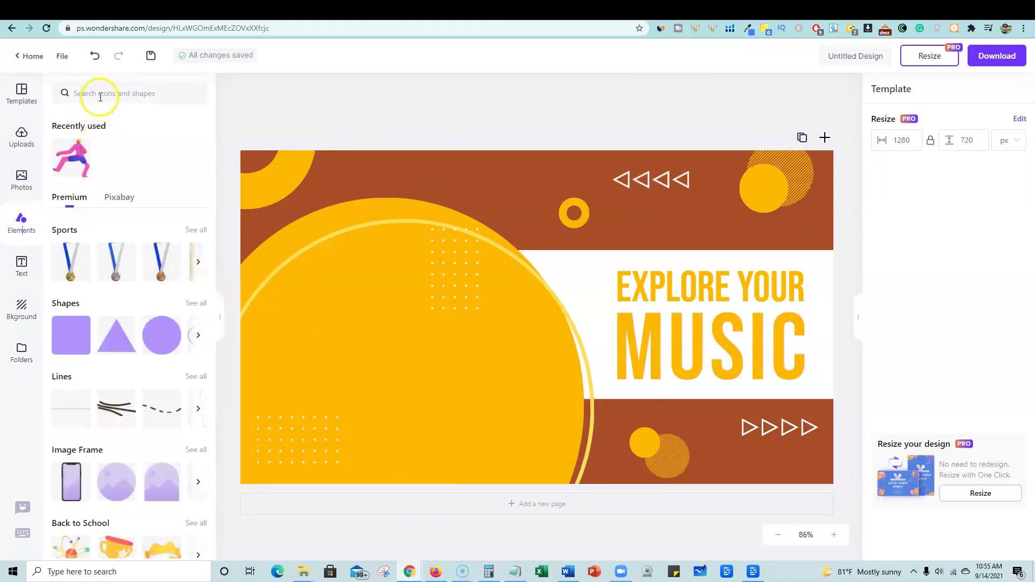
pyautogui.click(101, 94)
pyautogui.write('music')
pyautogui.press('Return')
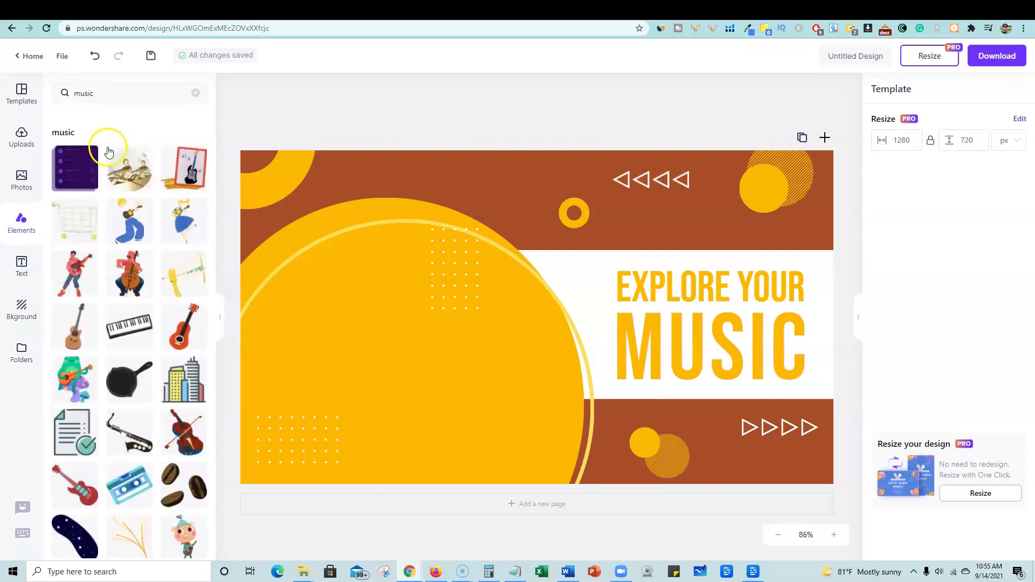
# Add the guitarist illustration, move it to the left side and enlarge it
pyautogui.click(75, 269)
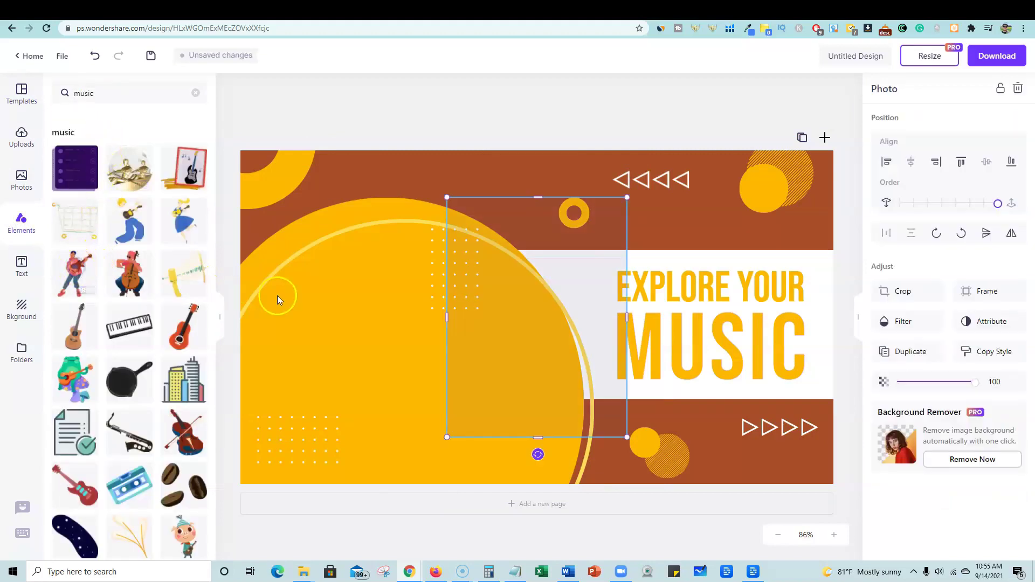
pyautogui.moveTo(518, 311); pyautogui.dragTo(346, 359)
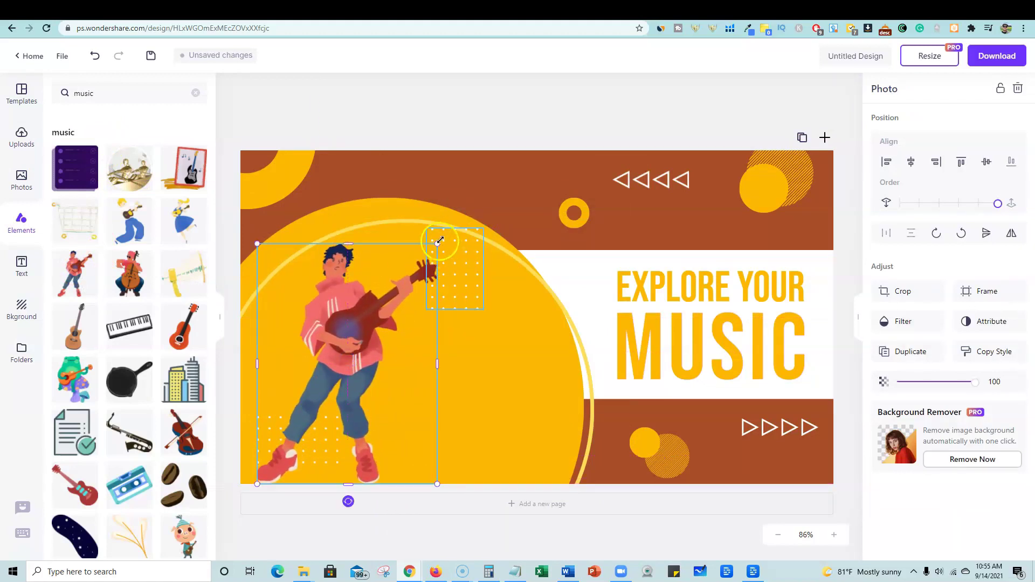
pyautogui.moveTo(439, 244); pyautogui.dragTo(640, 135)
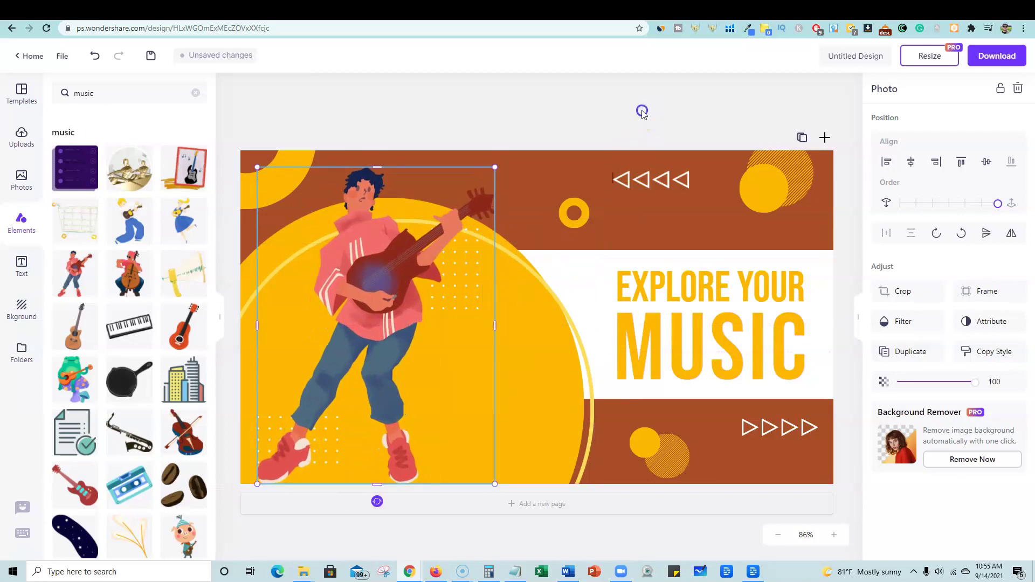
pyautogui.click(641, 111)
# Change the design background to yellow after trying red and lime green
pyautogui.click(555, 171)
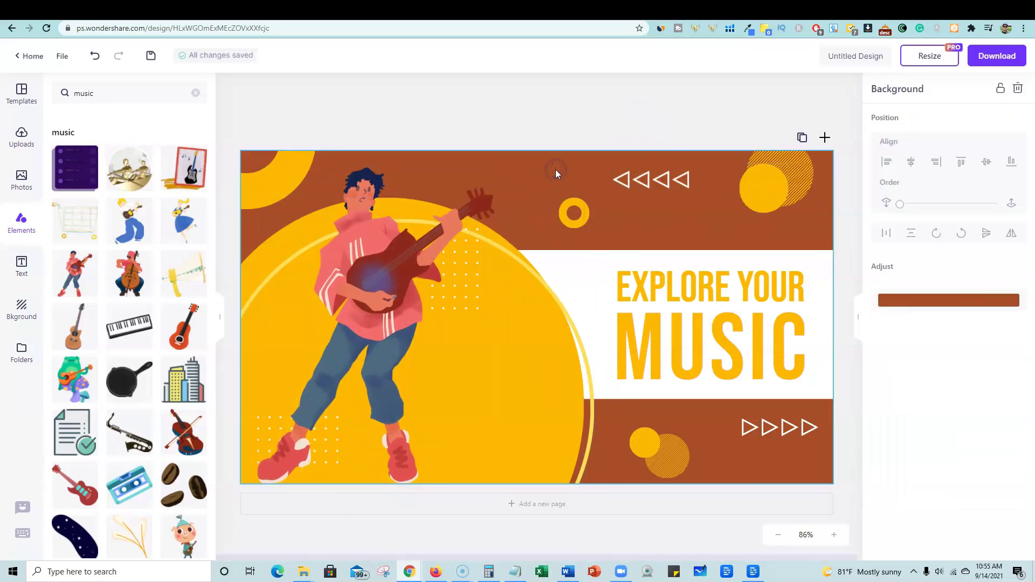
pyautogui.click(955, 249)
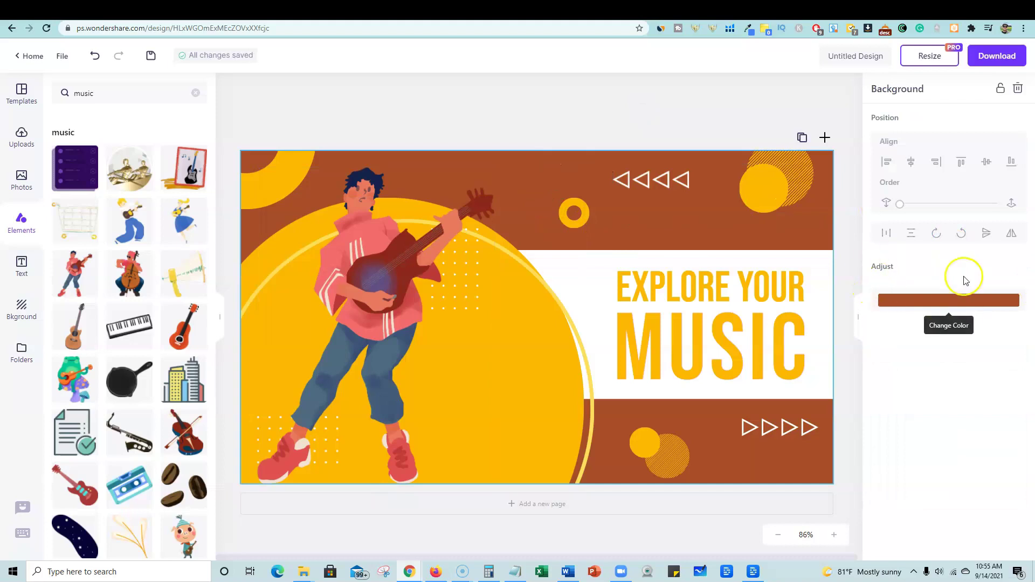
pyautogui.click(977, 306)
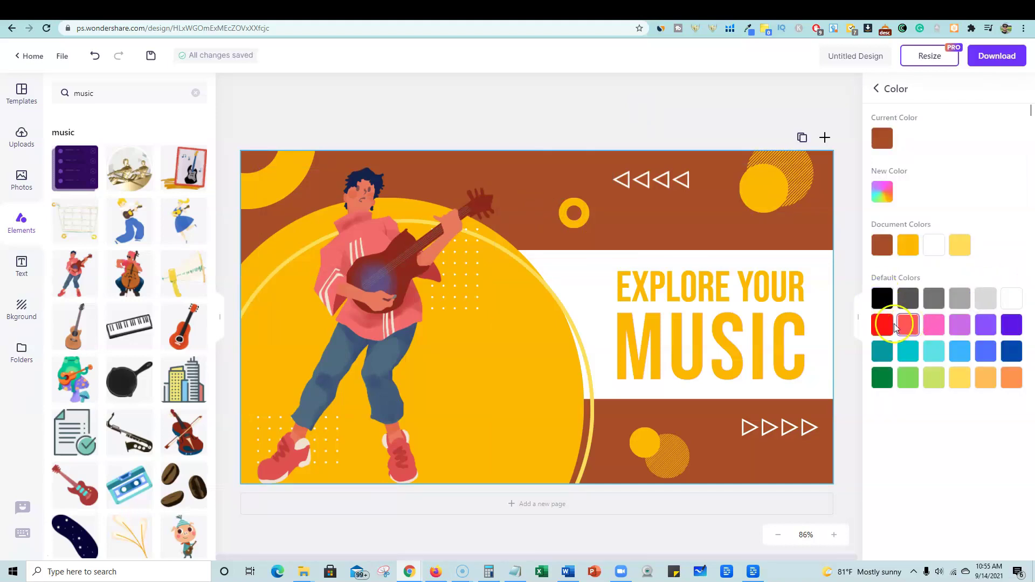
pyautogui.click(884, 325)
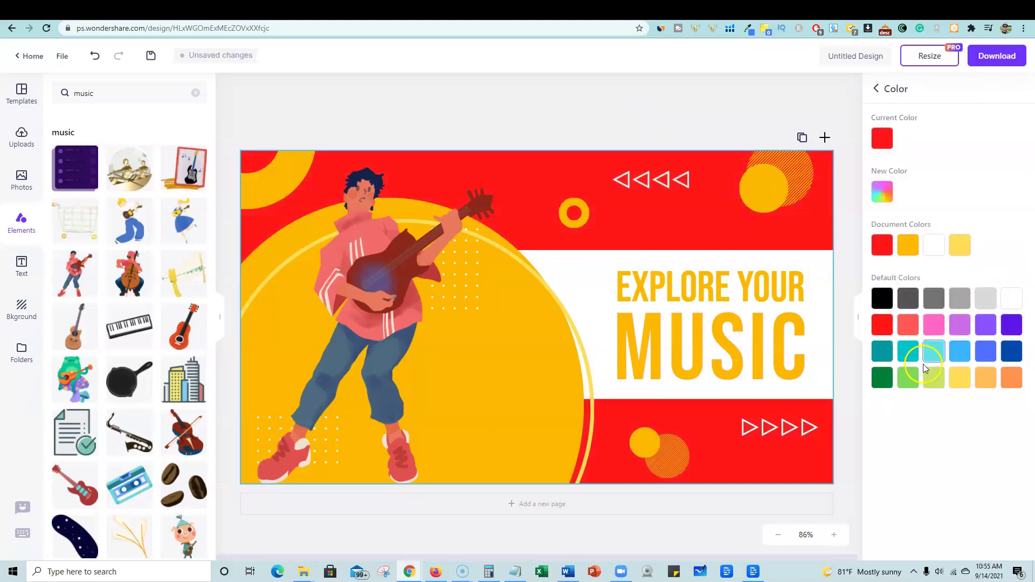
pyautogui.click(933, 379)
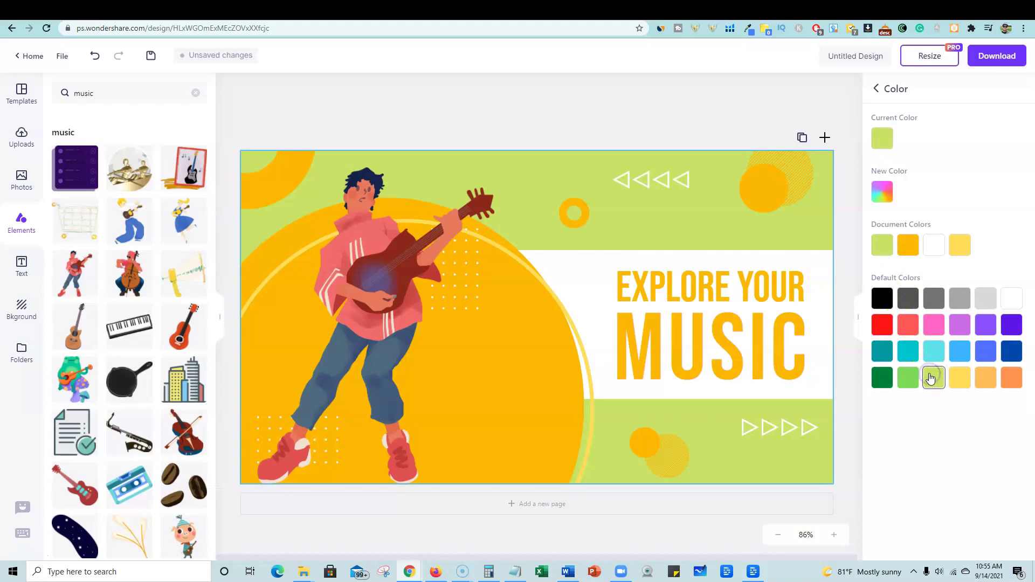
pyautogui.click(965, 370)
# Try moving the large orange circle, then shift the guitarist down and left
pyautogui.click(530, 358)
pyautogui.click(526, 369)
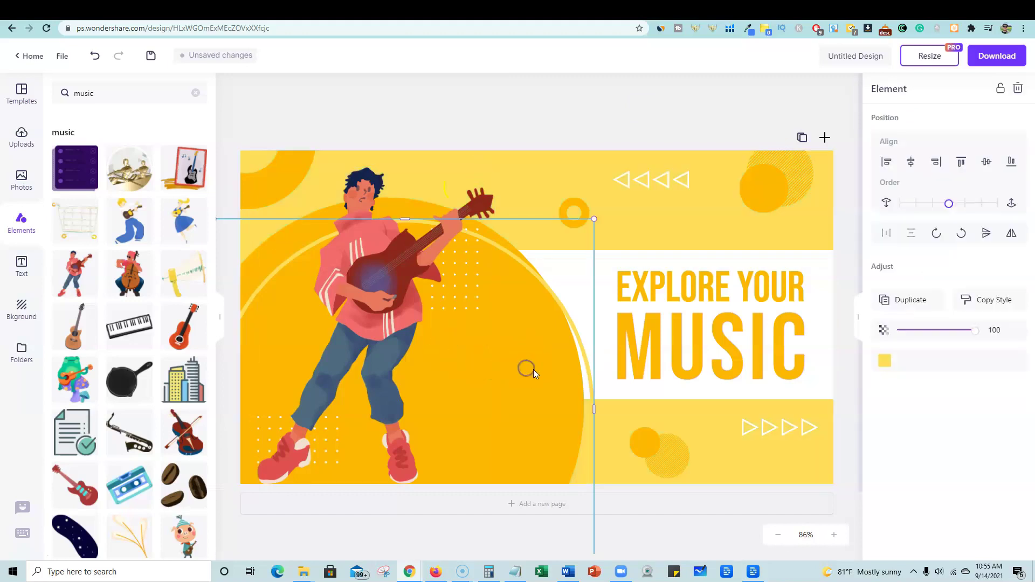
pyautogui.moveTo(537, 328); pyautogui.dragTo(516, 197)
pyautogui.click(510, 257)
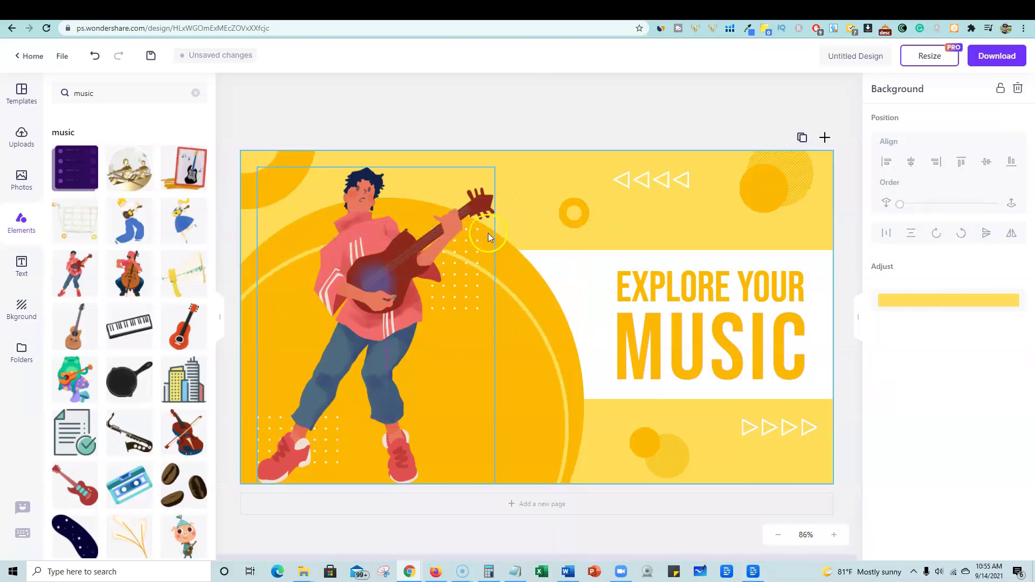
pyautogui.moveTo(432, 235); pyautogui.dragTo(363, 332)
# Recolor the large circle blue, keep it opaque, and move the guitarist up-right over it
pyautogui.click(396, 214)
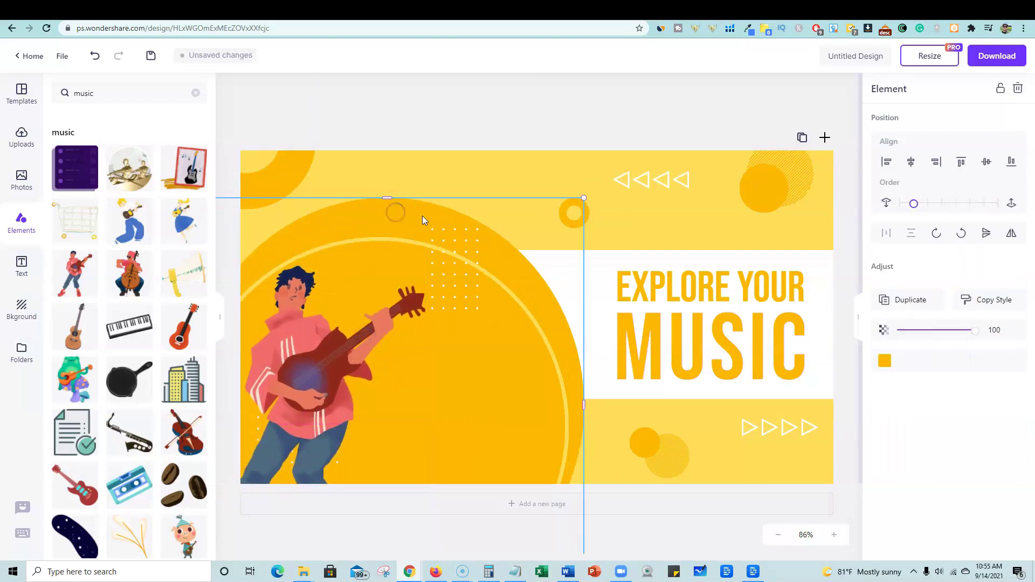
pyautogui.click(917, 357)
pyautogui.click(935, 350)
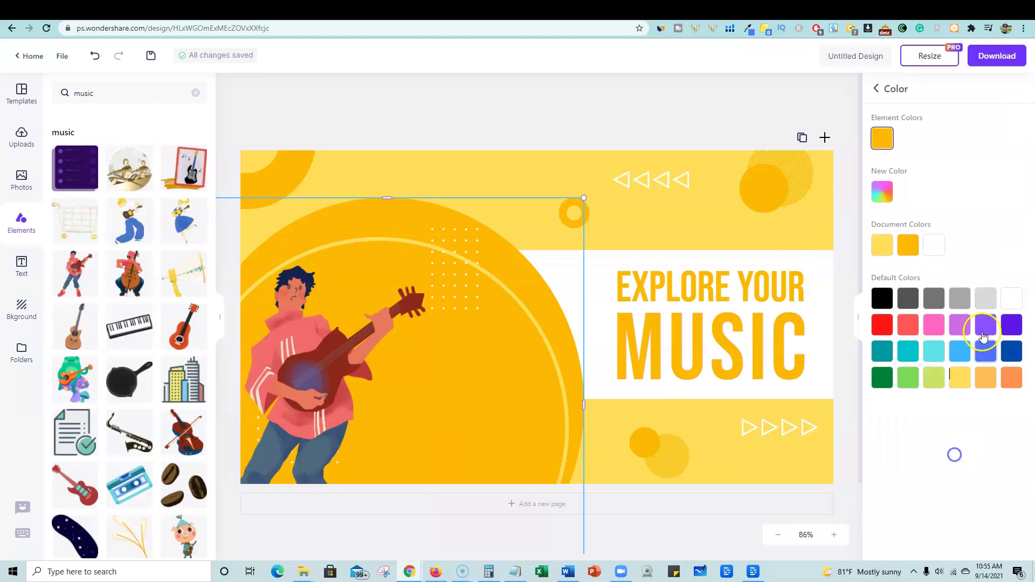
pyautogui.click(986, 351)
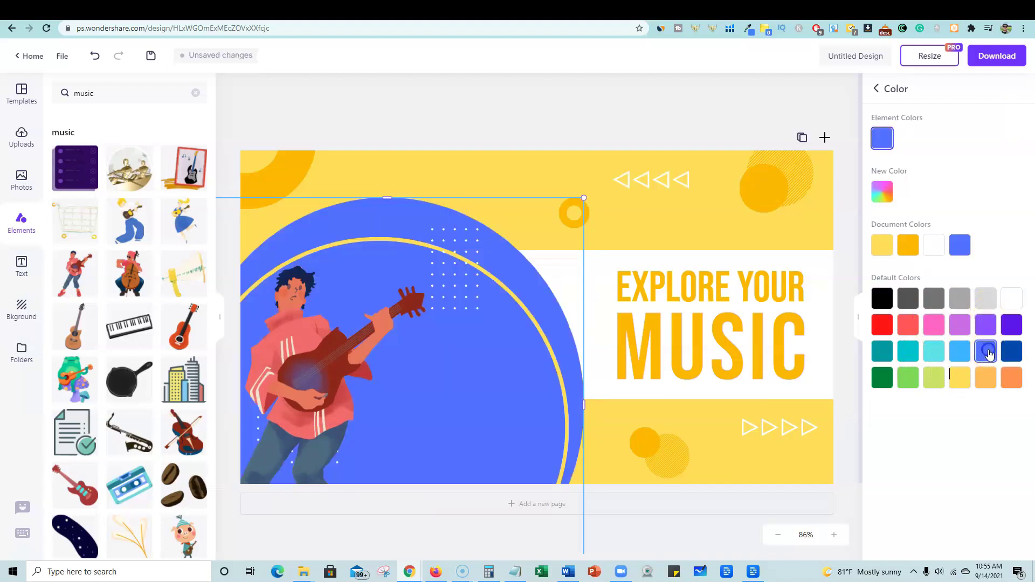
pyautogui.click(875, 88)
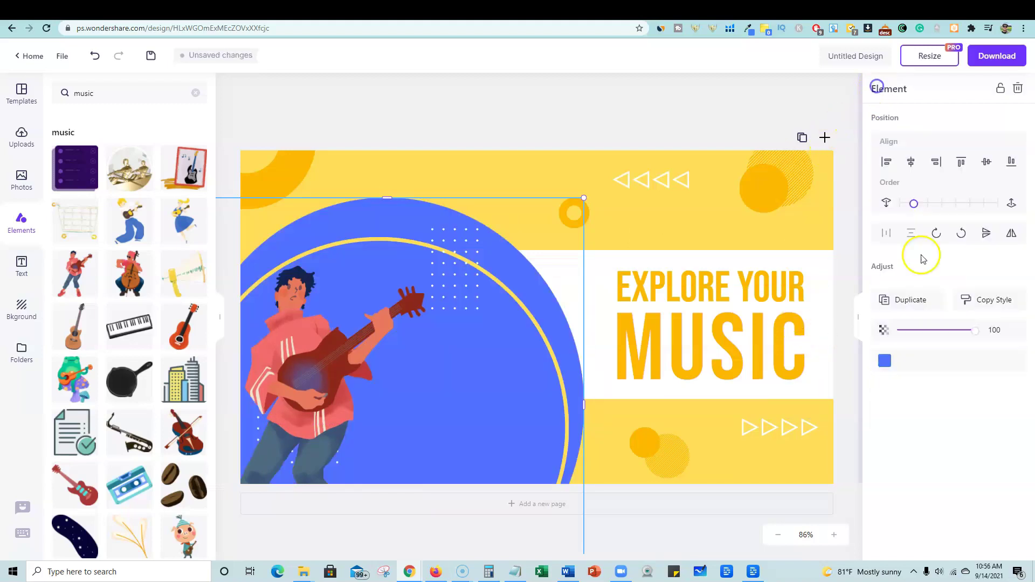
pyautogui.moveTo(976, 330)
pyautogui.mouseDown()
pyautogui.moveTo(924, 331)
pyautogui.moveTo(989, 328)
pyautogui.mouseUp()
pyautogui.moveTo(314, 346); pyautogui.dragTo(396, 243)
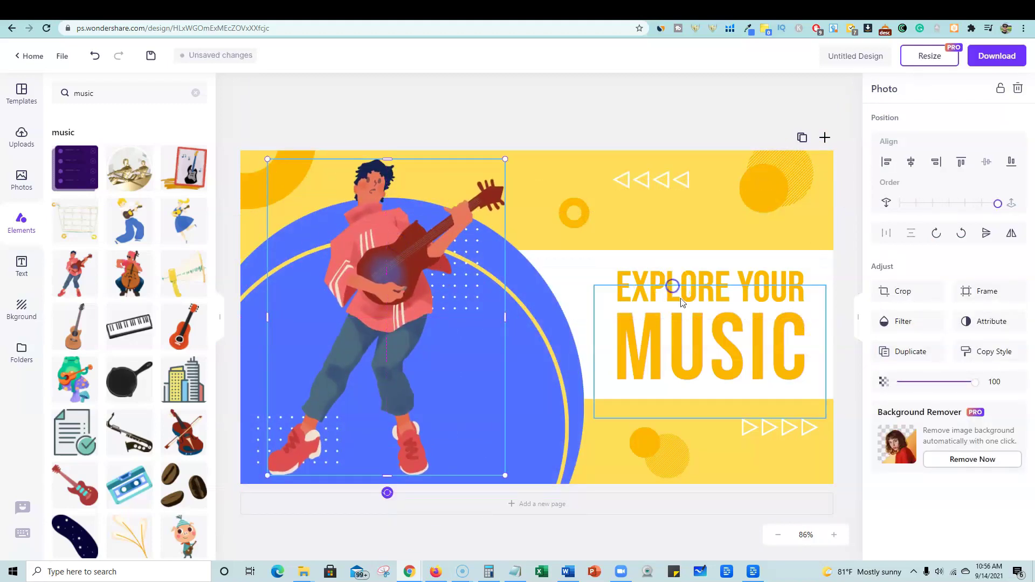
# Replace MUSIC with TEXT in the heading and set it to Alfa Slab One
pyautogui.click(718, 351)
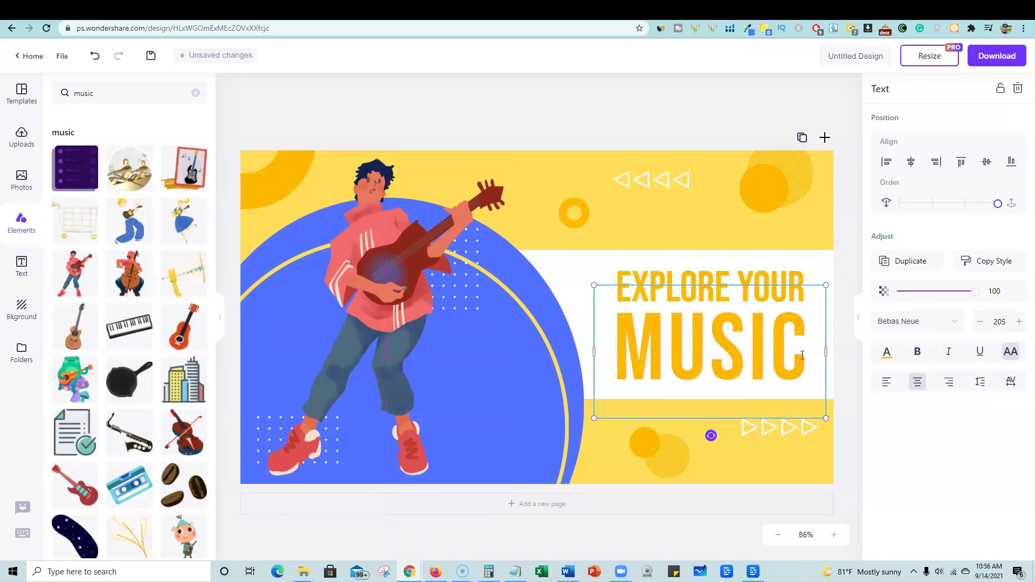
pyautogui.press('BackSpace')
pyautogui.press('BackSpace')
pyautogui.press('BackSpace')
pyautogui.press('BackSpace')
pyautogui.press('BackSpace')
pyautogui.write('TES')
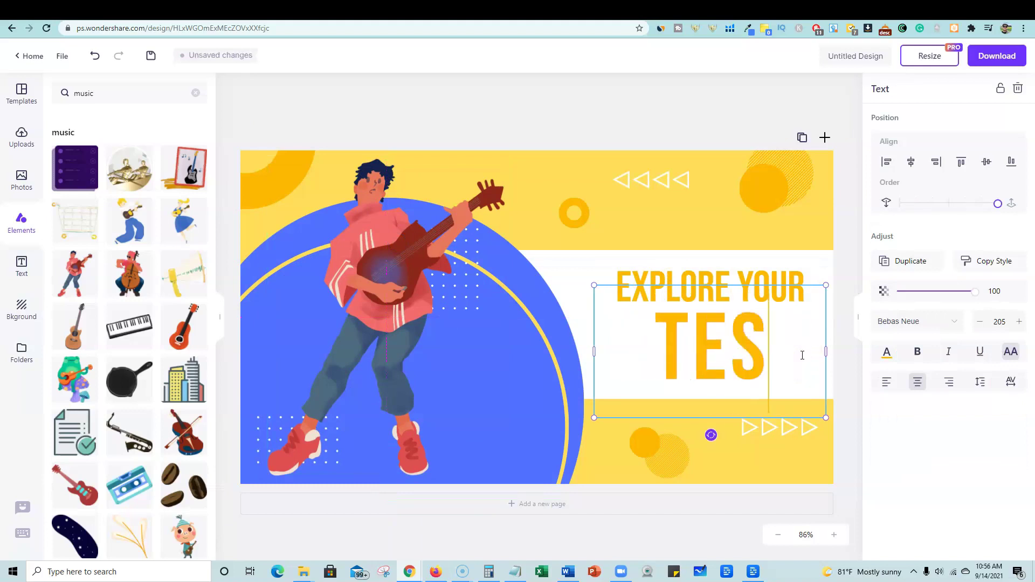
pyautogui.press('BackSpace')
pyautogui.write('XT')
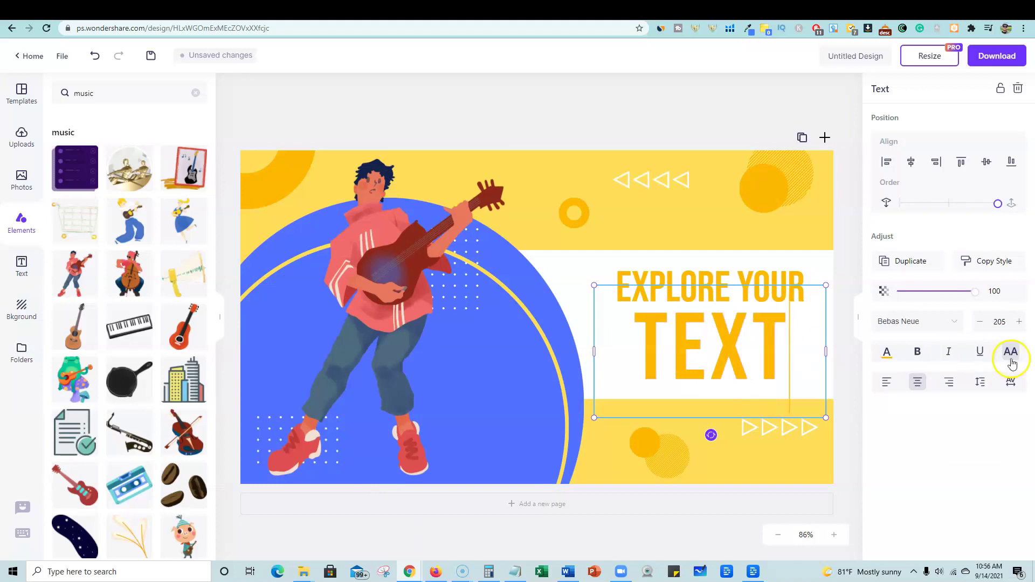
pyautogui.click(953, 322)
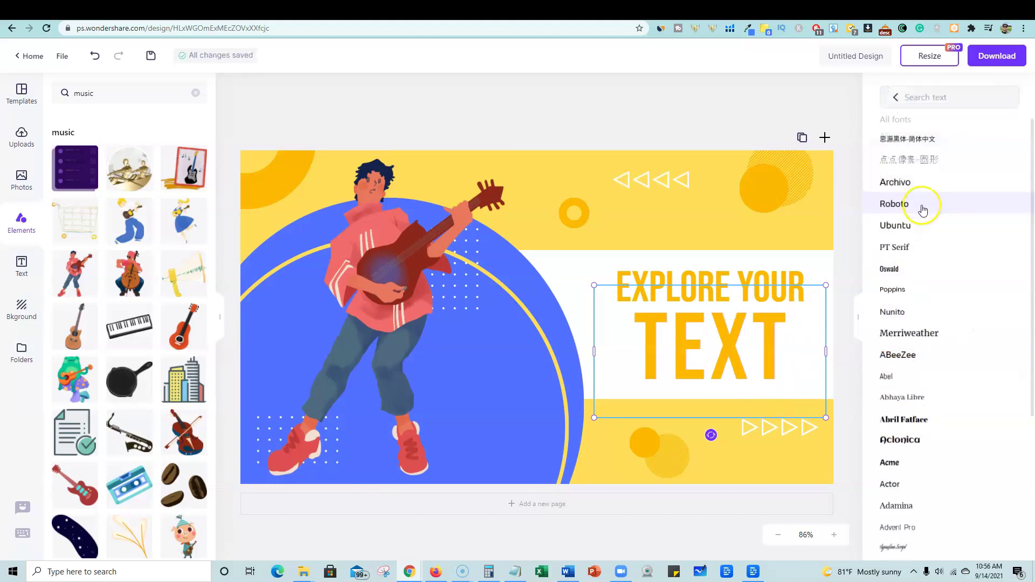
pyautogui.scroll(-10, 916, 331)
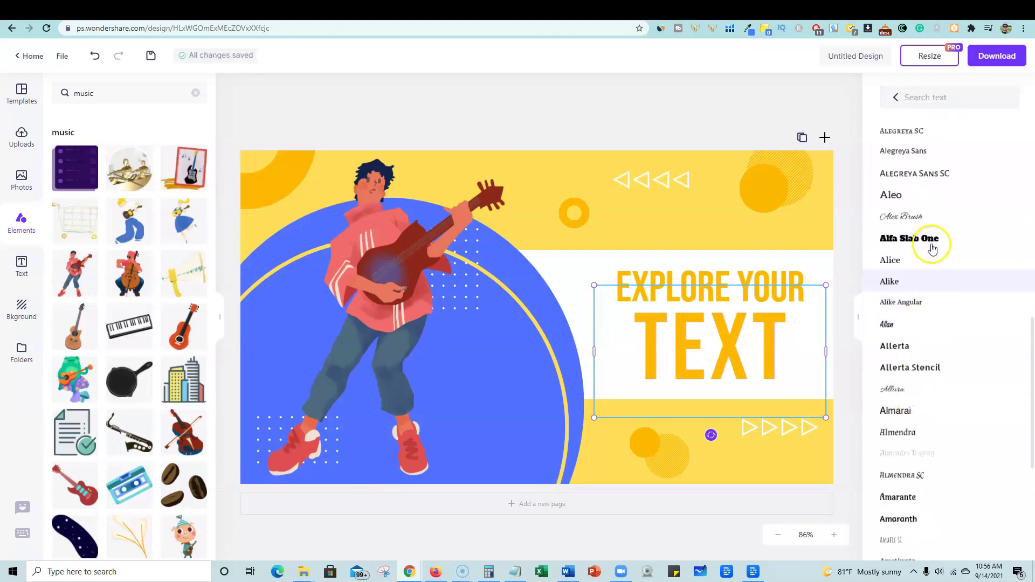
pyautogui.click(927, 241)
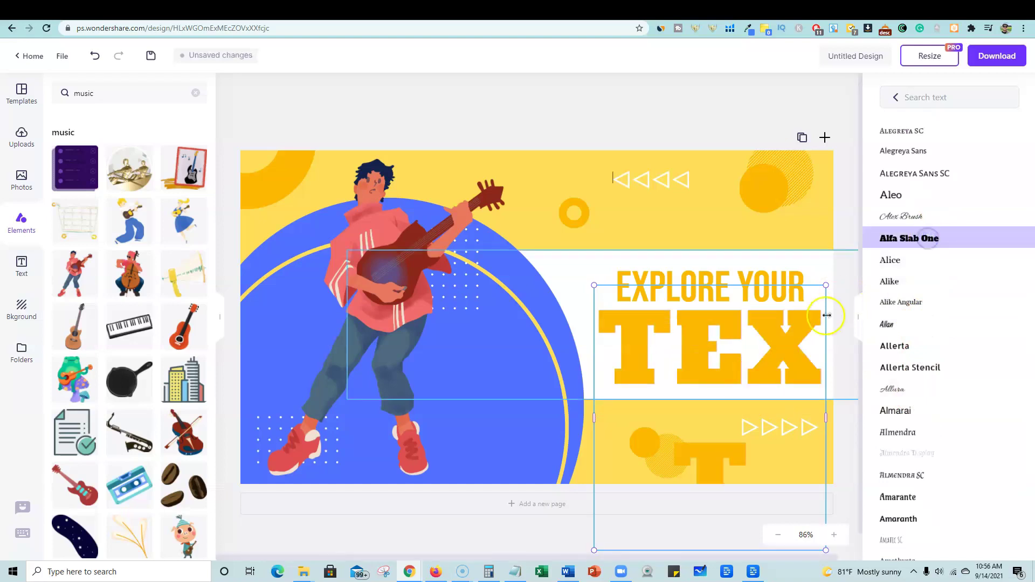
# Resize the TEXT box and position it beneath EXPLORE YOUR
pyautogui.moveTo(595, 418); pyautogui.dragTo(491, 417)
pyautogui.moveTo(491, 284); pyautogui.dragTo(658, 281)
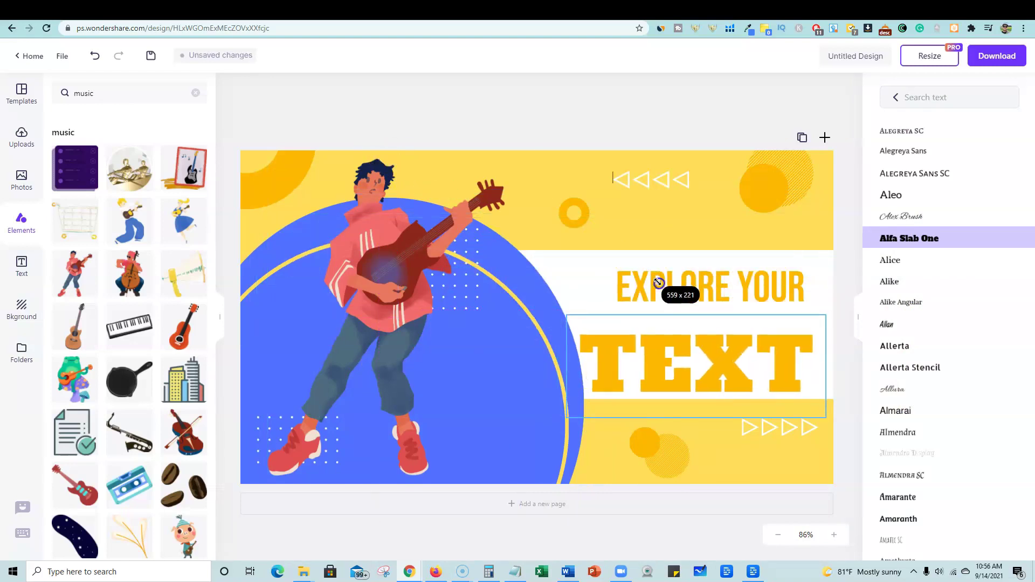
pyautogui.moveTo(692, 364); pyautogui.dragTo(684, 349)
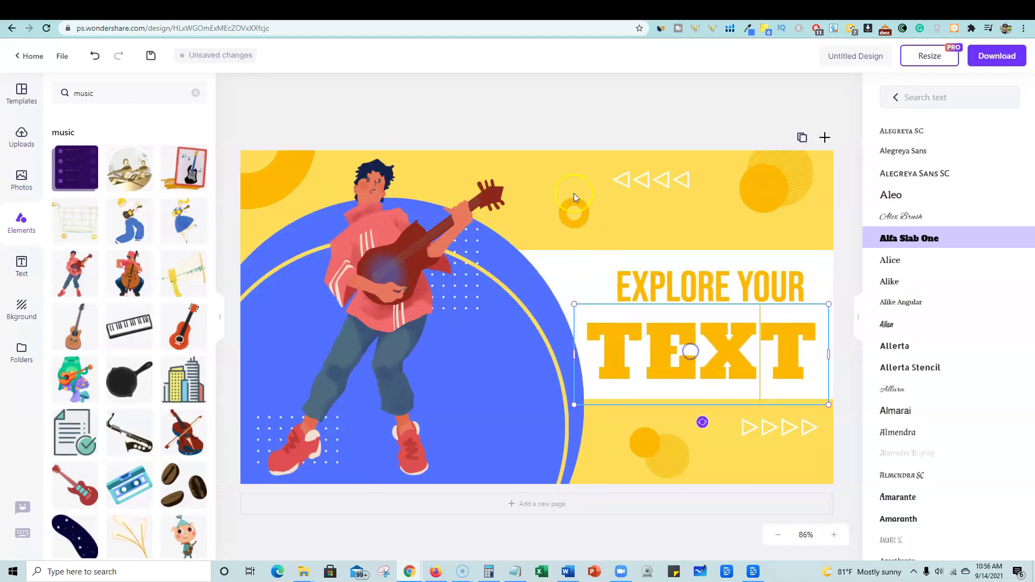
pyautogui.click(560, 120)
pyautogui.click(569, 213)
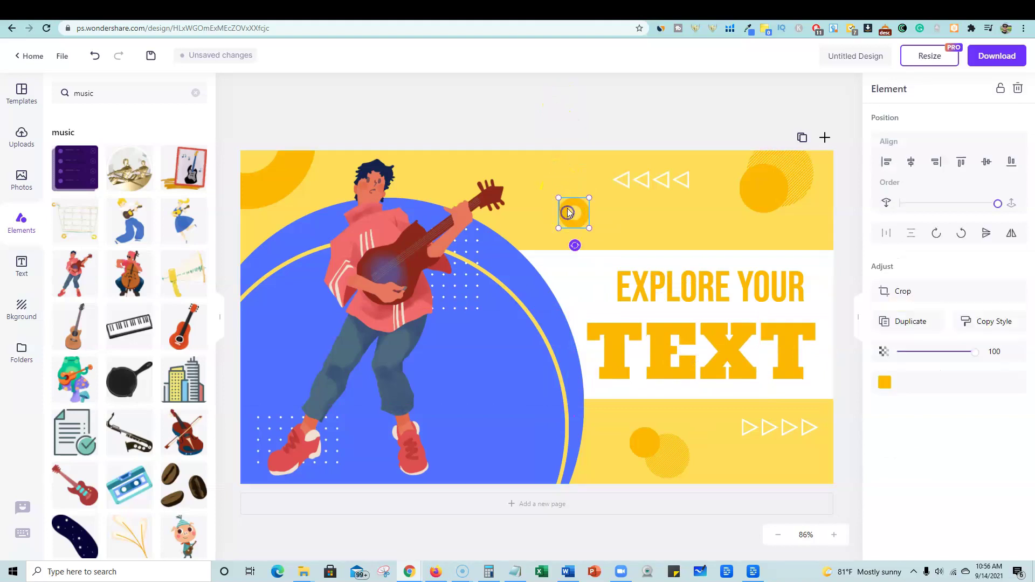
pyautogui.click(576, 107)
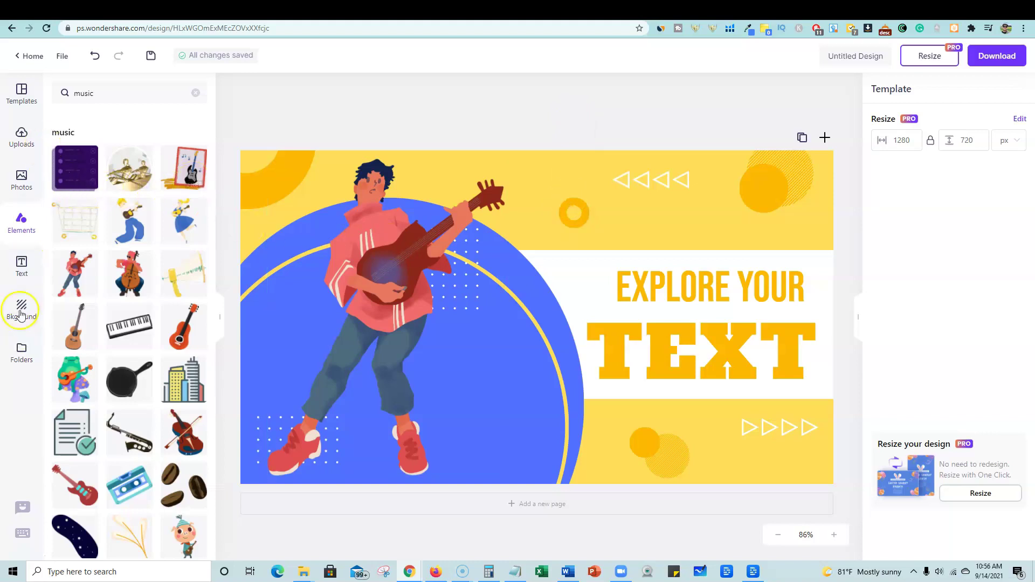
# Browse the Text Design templates in the Text panel
pyautogui.click(22, 264)
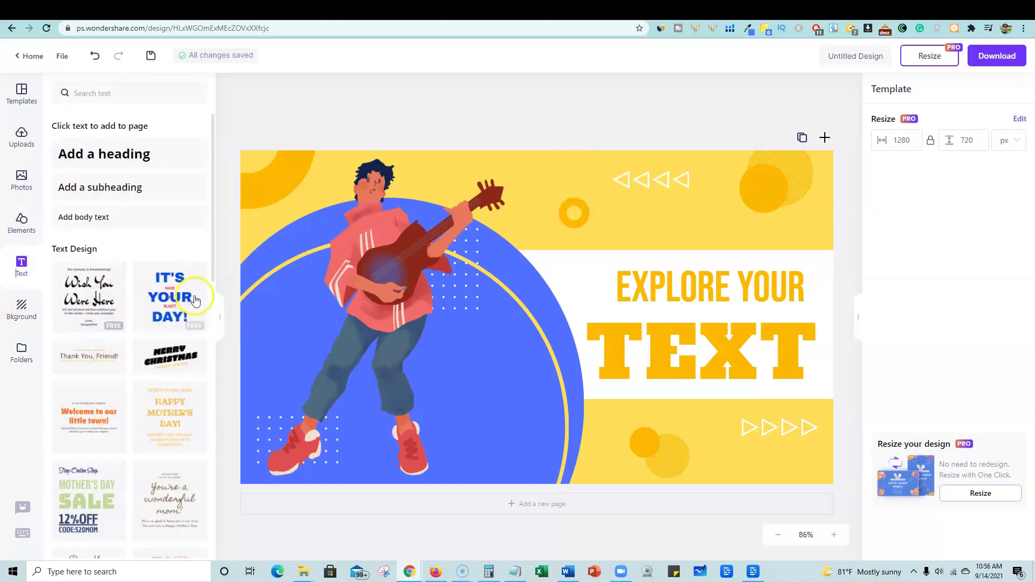
pyautogui.scroll(-12, 137, 474)
pyautogui.scroll(-8, 137, 477)
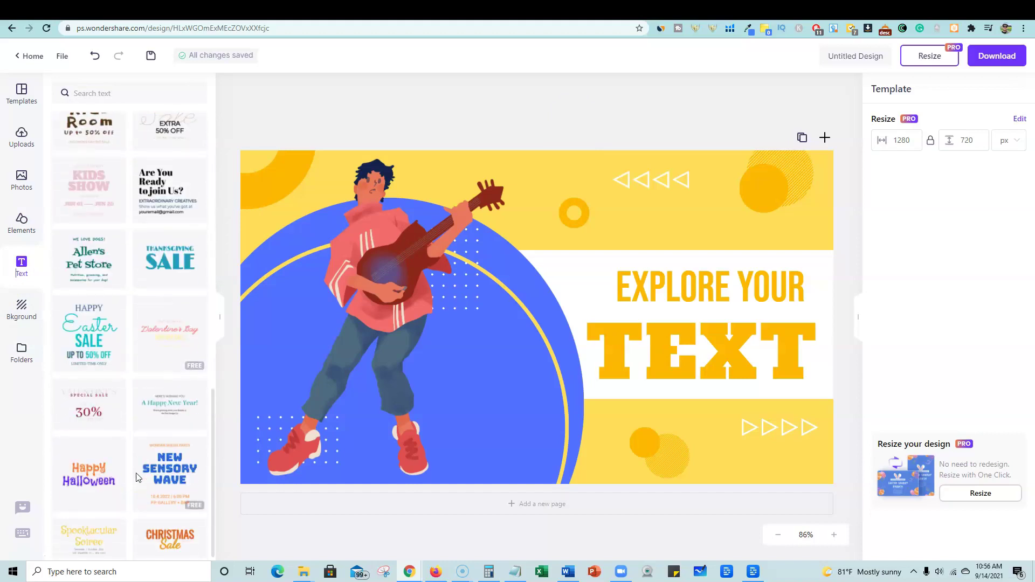
pyautogui.scroll(-10, 157, 353)
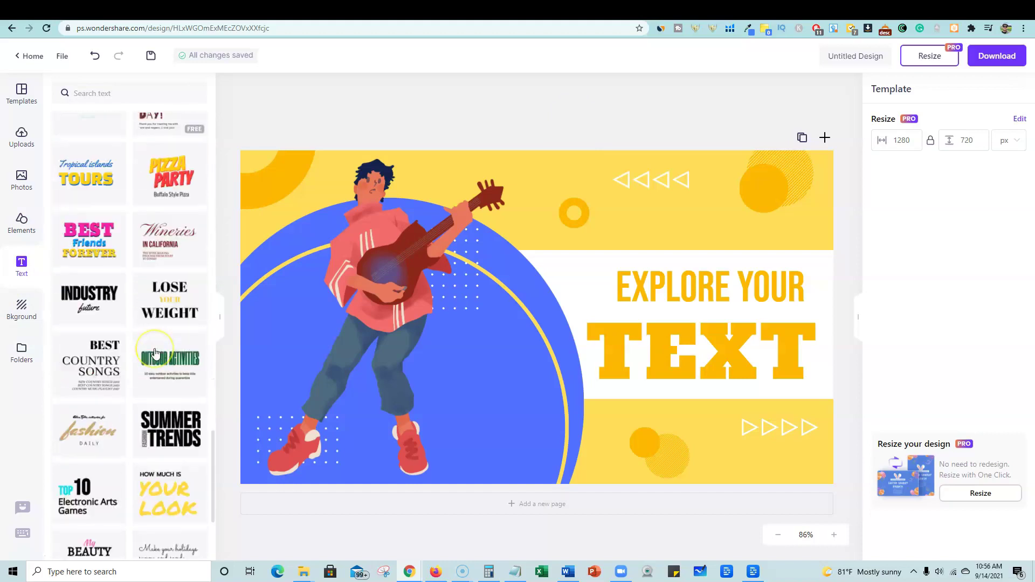
pyautogui.scroll(4, 158, 340)
pyautogui.scroll(-10, 158, 336)
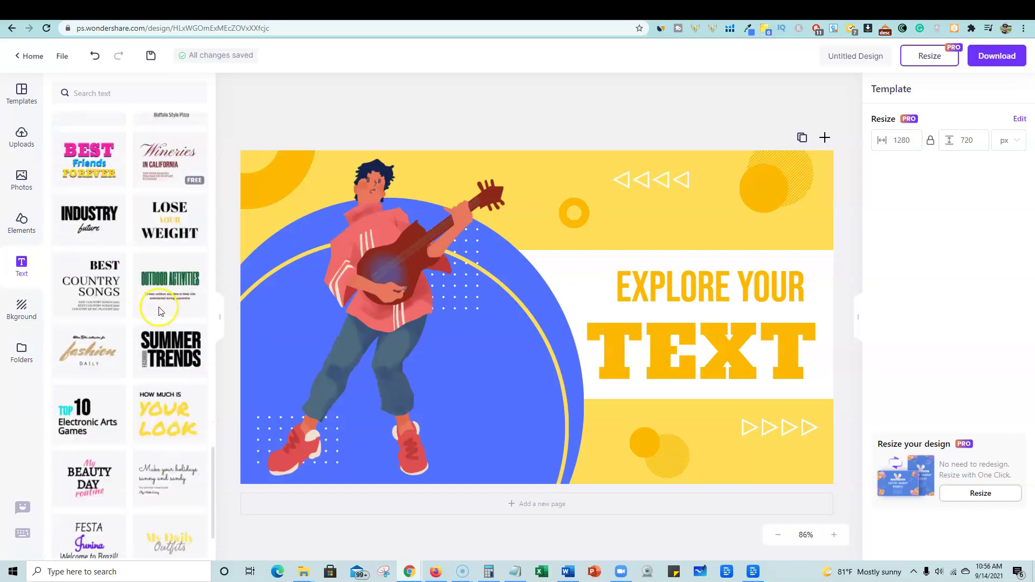
pyautogui.scroll(-7, 159, 305)
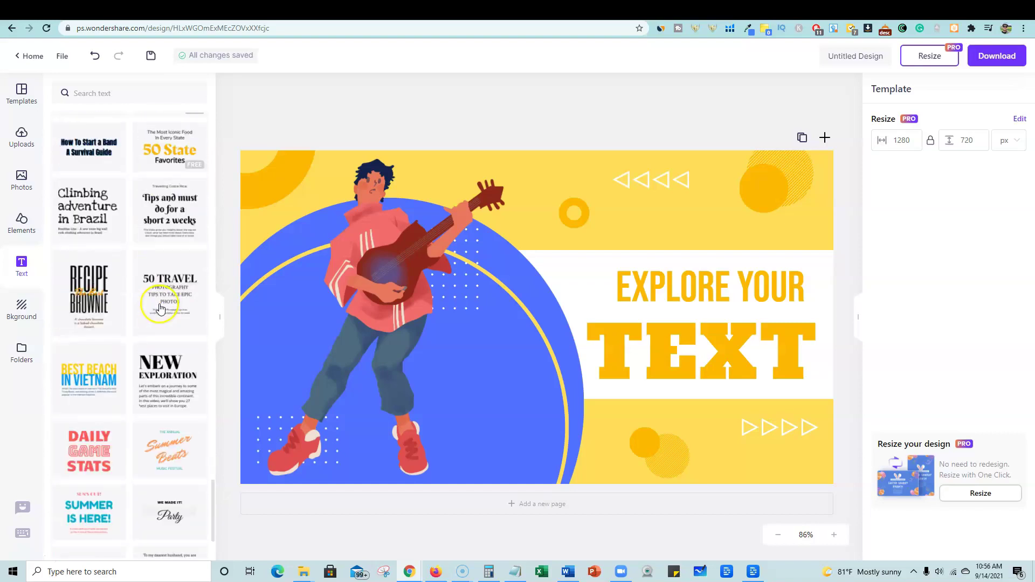
pyautogui.scroll(-7, 160, 309)
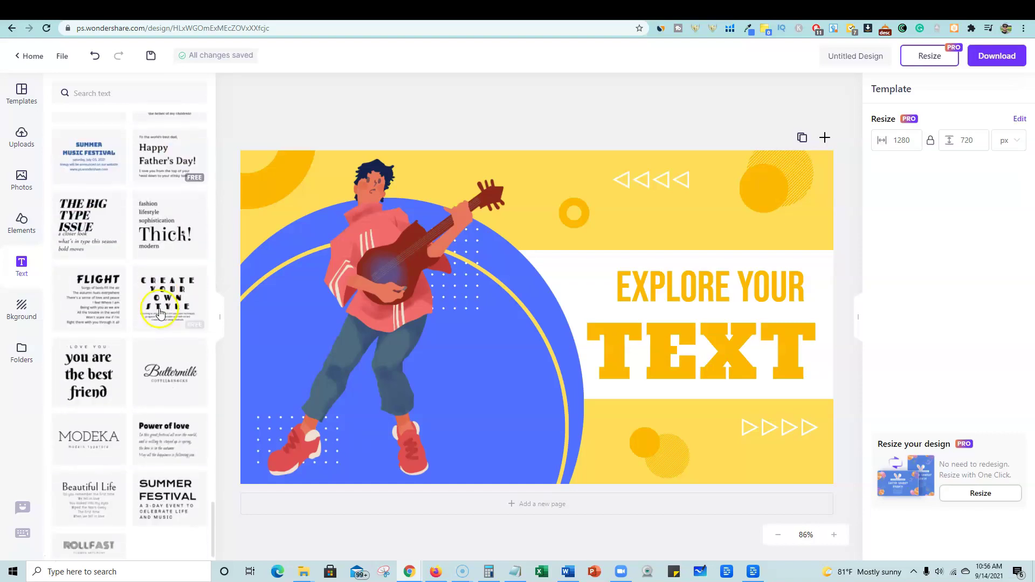
pyautogui.scroll(10, 159, 314)
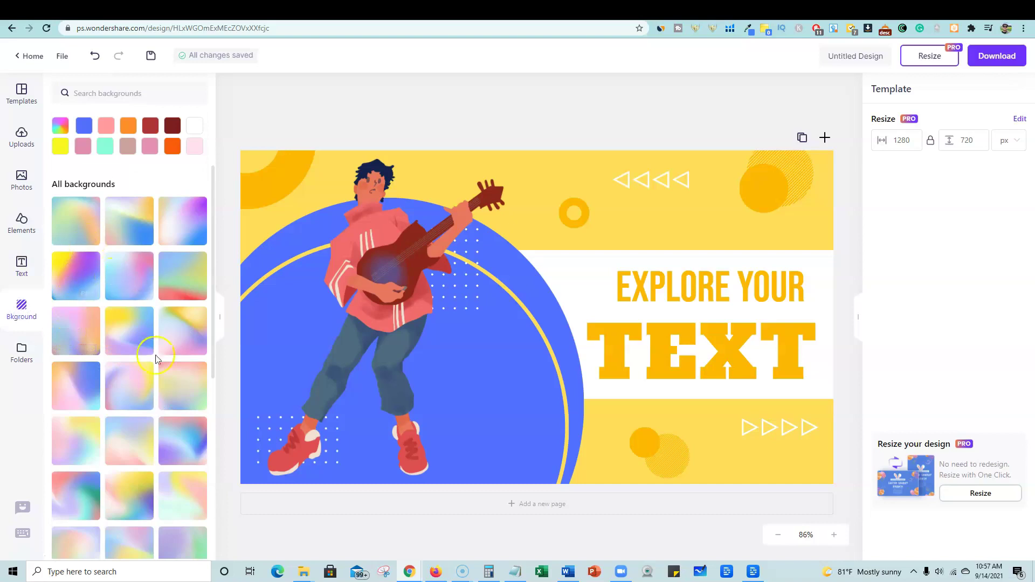
# Search the backgrounds for 'brick', then 'mountain', and open the Folders panel
pyautogui.scroll(-15, 130, 203)
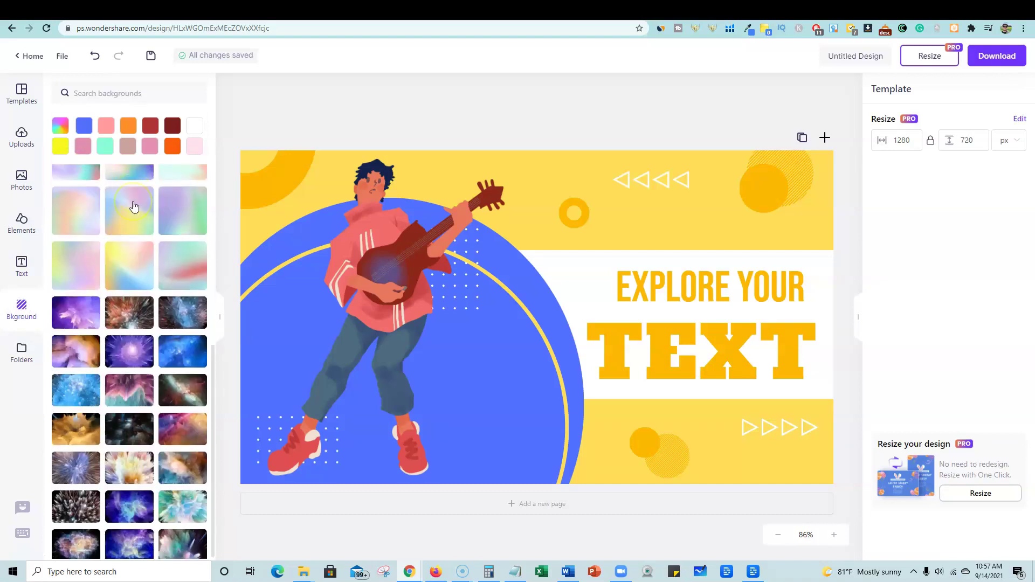
pyautogui.scroll(-5, 123, 362)
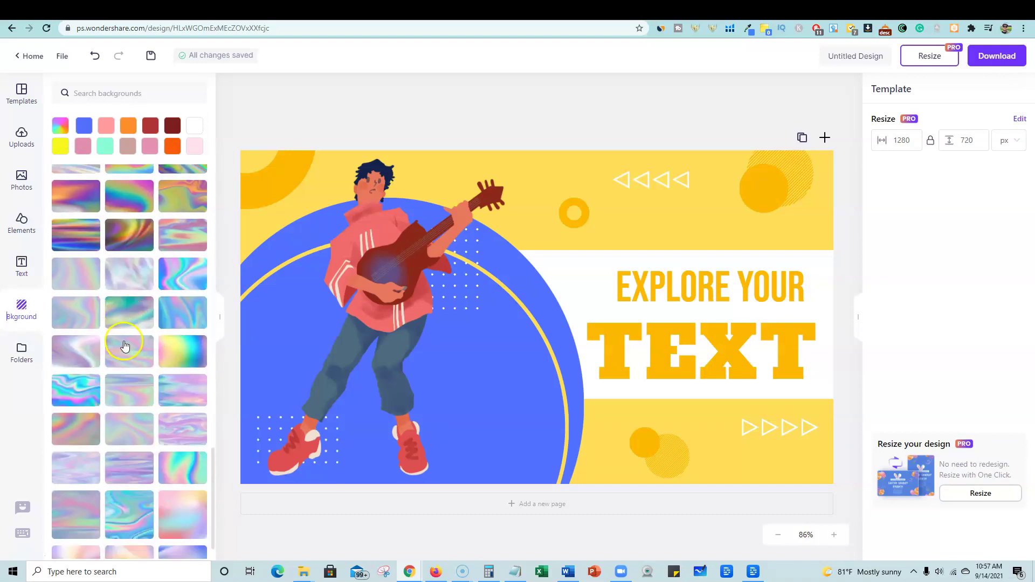
pyautogui.click(80, 93)
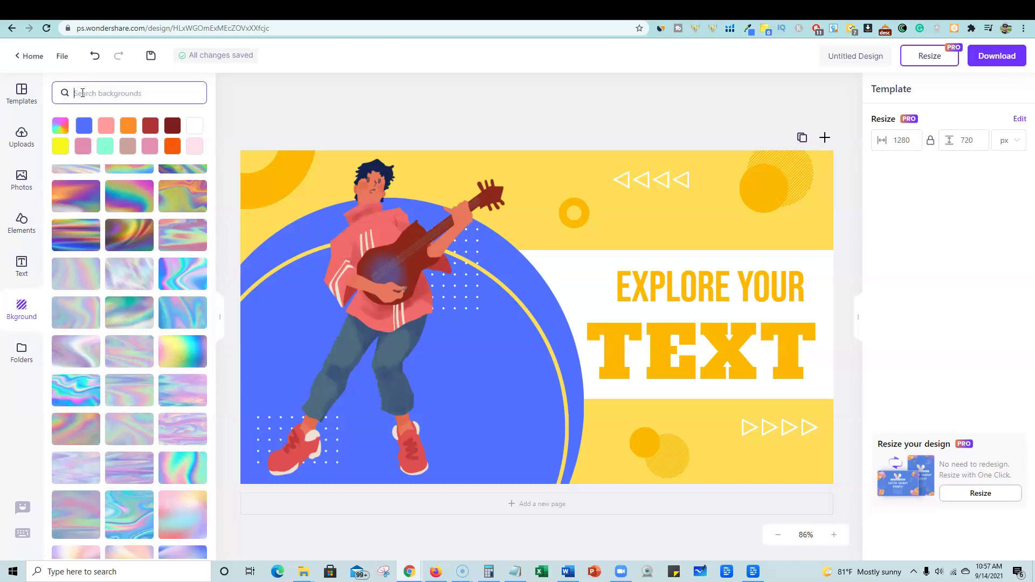
pyautogui.write('brick')
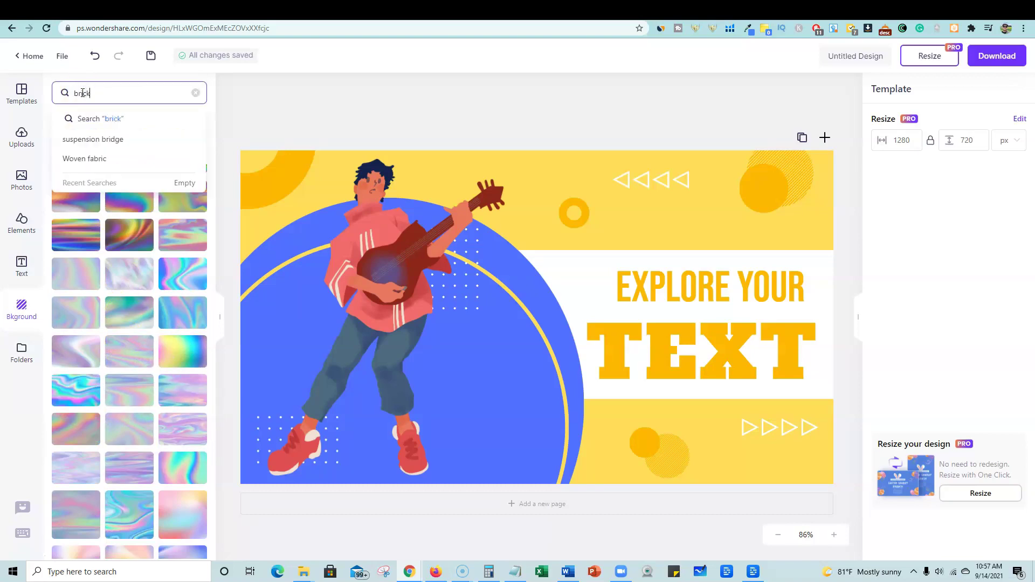
pyautogui.press('Return')
pyautogui.click(63, 92)
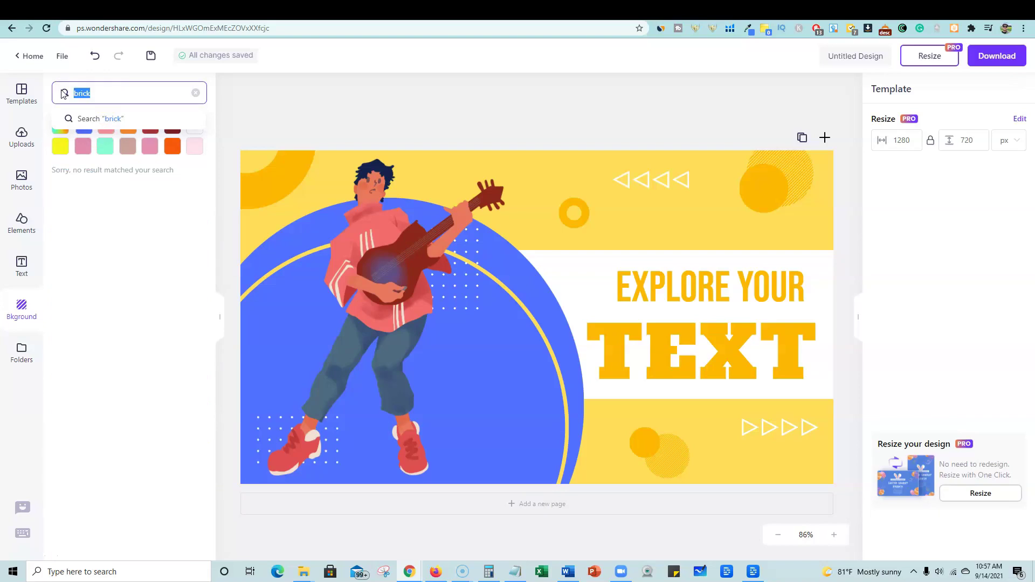
pyautogui.write('mountain')
pyautogui.press('Return')
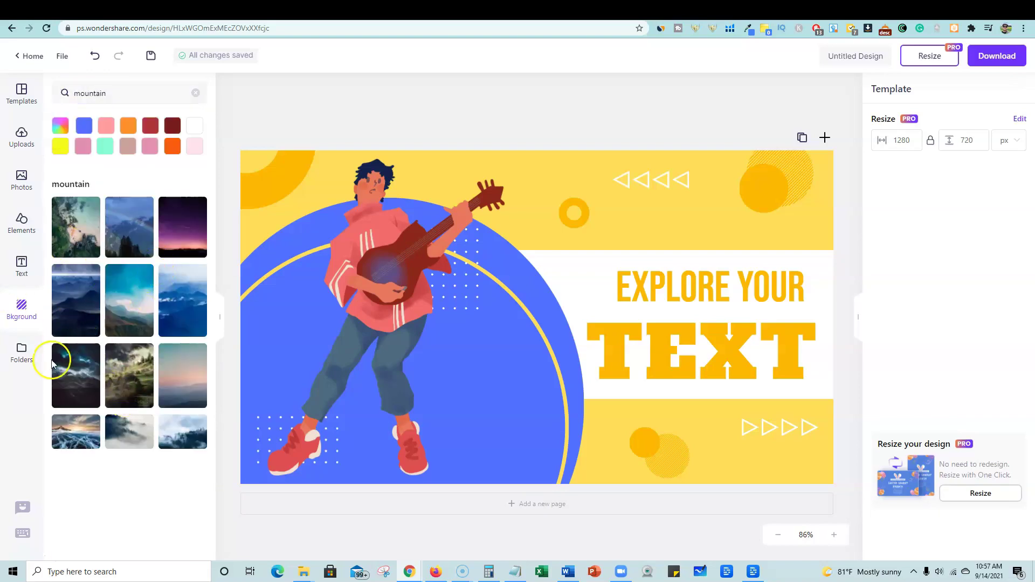
pyautogui.click(21, 351)
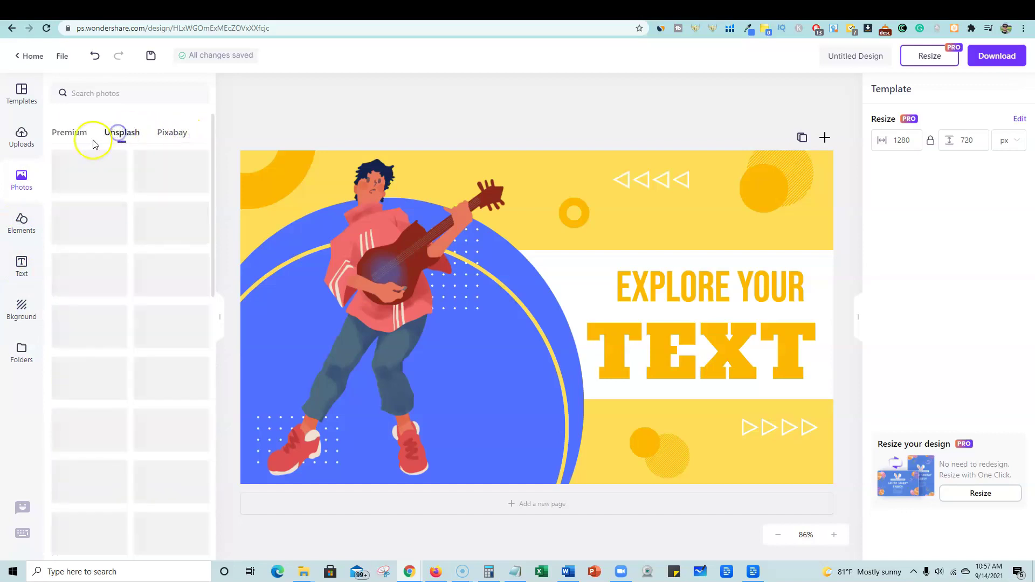
# Browse the Premium, Pixabay and Unsplash photo collections
pyautogui.click(74, 134)
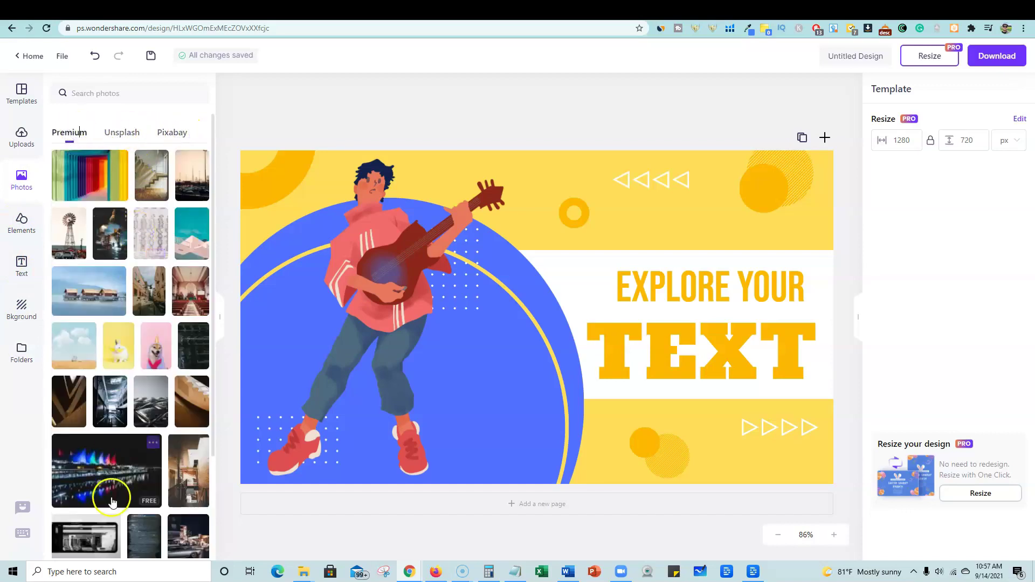
pyautogui.scroll(-3, 104, 495)
pyautogui.scroll(3, 70, 323)
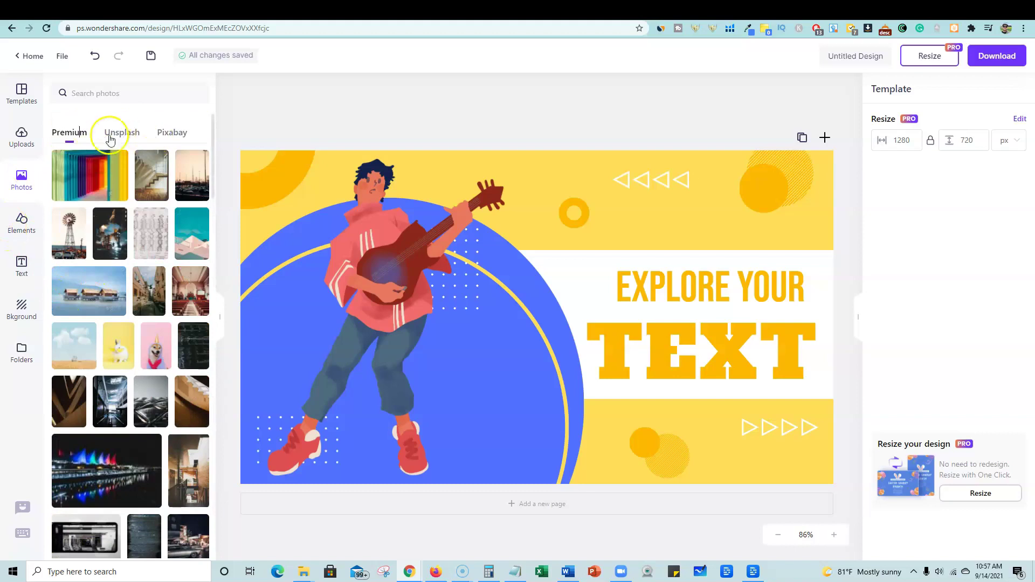
pyautogui.click(179, 139)
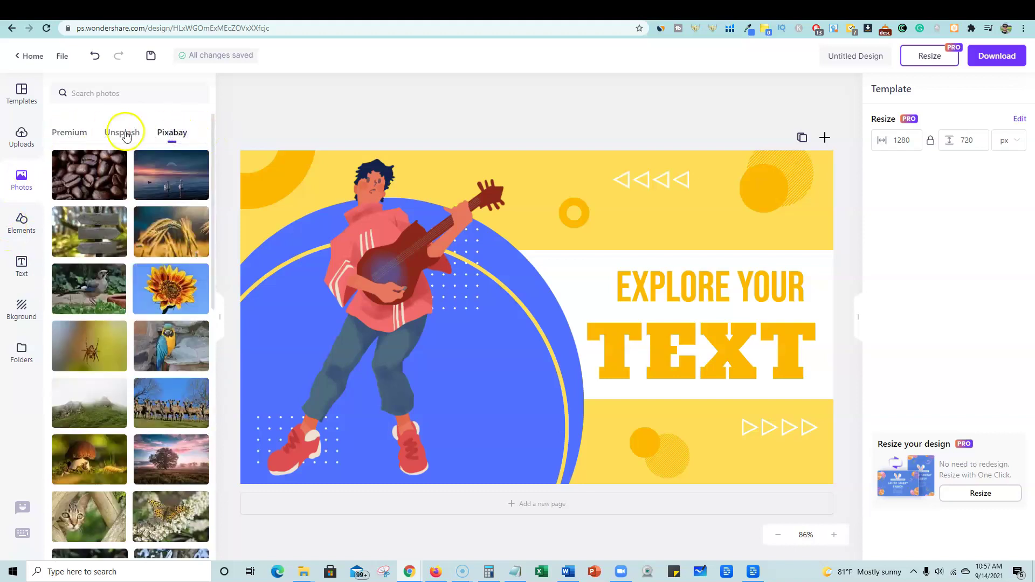
pyautogui.click(122, 133)
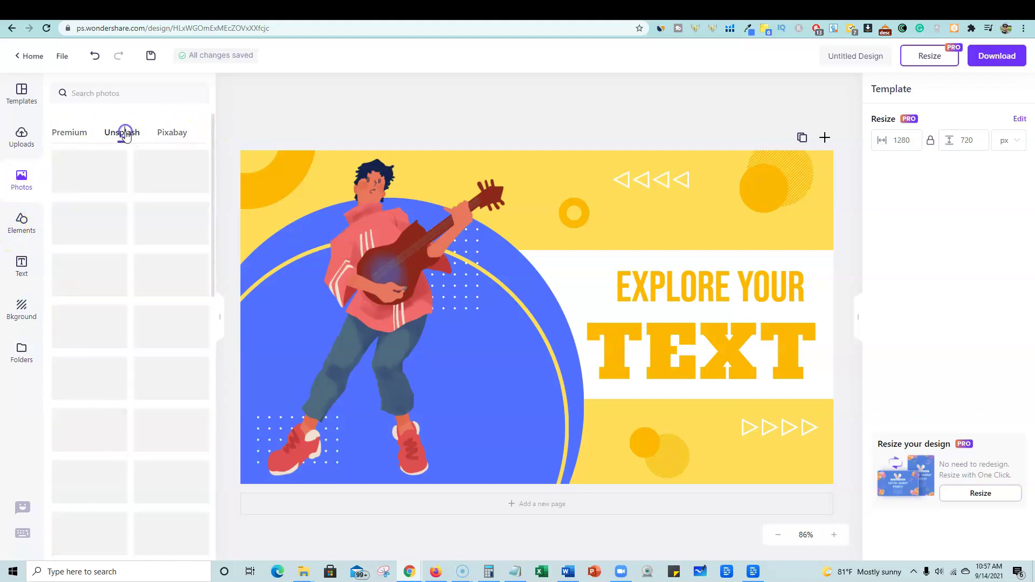
# Try placing a Premium photo on the design, then return to the music element results
pyautogui.click(81, 138)
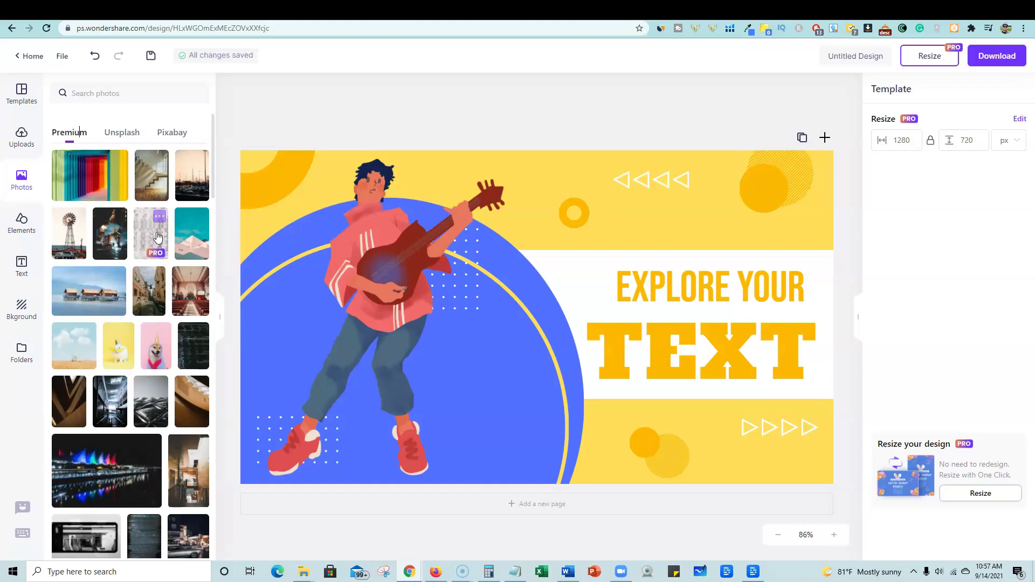
pyautogui.moveTo(157, 237); pyautogui.dragTo(517, 120)
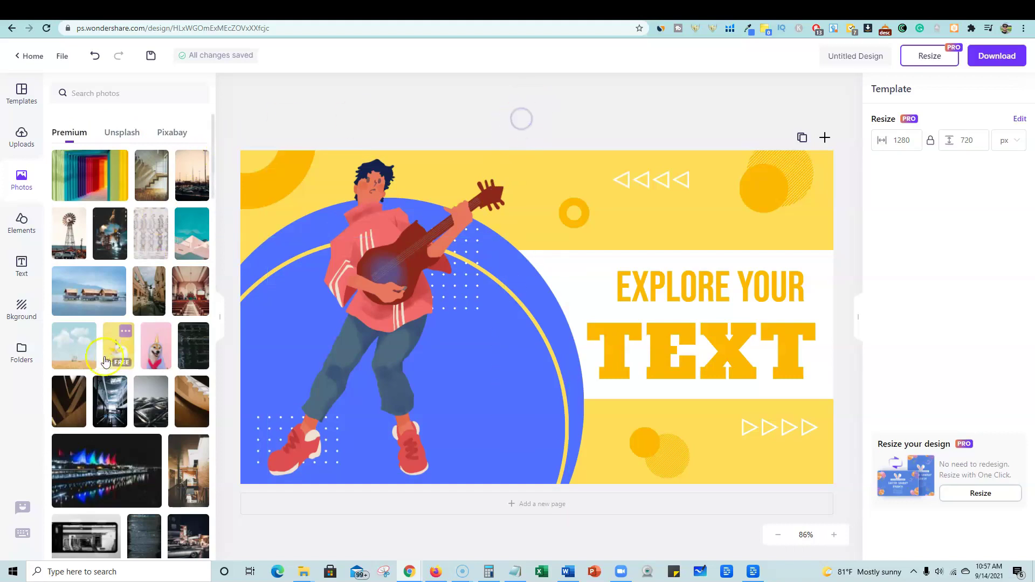
pyautogui.click(21, 221)
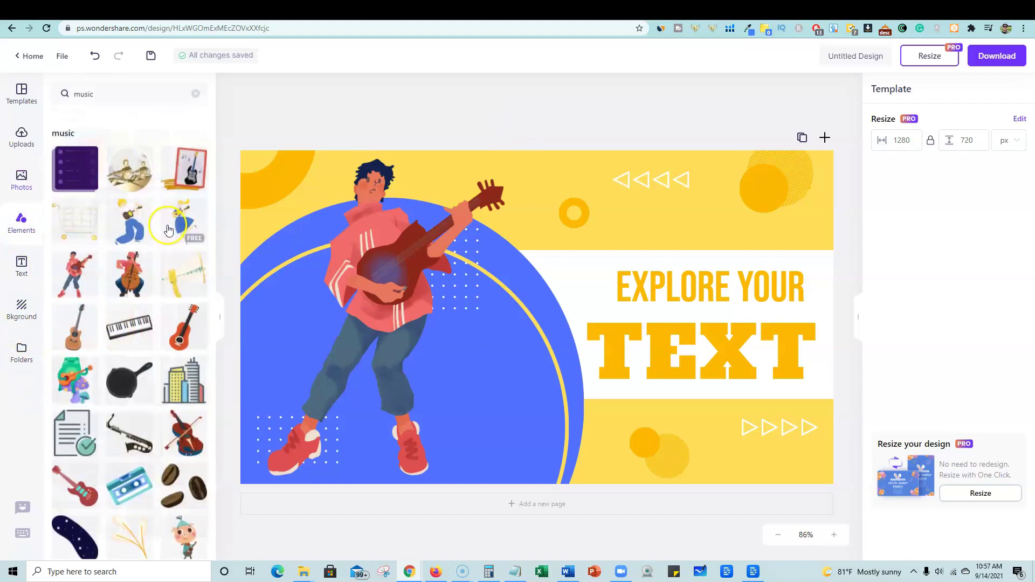
# Check the Uploads panel, then scroll through the template gallery
pyautogui.click(20, 135)
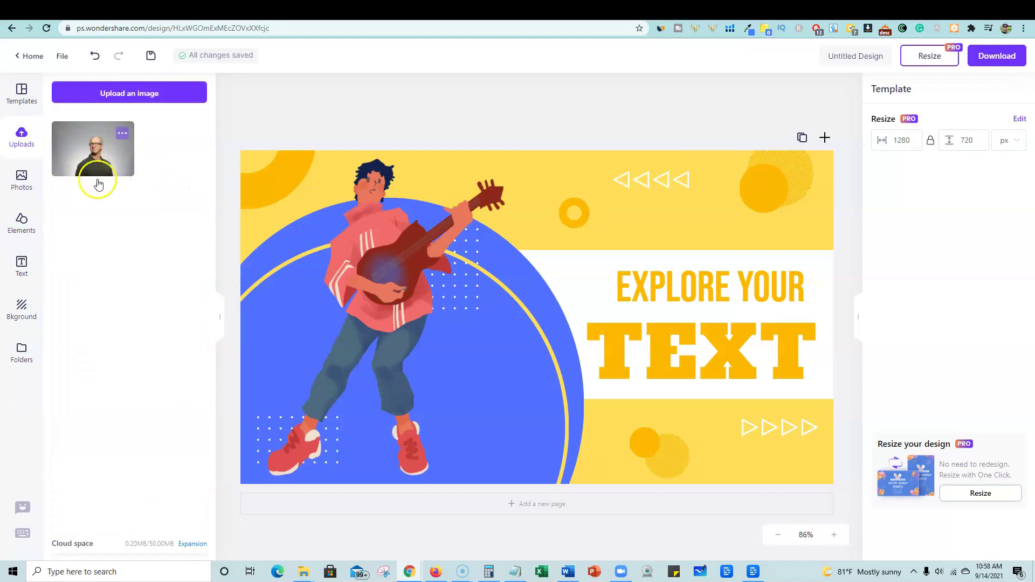
pyautogui.click(22, 97)
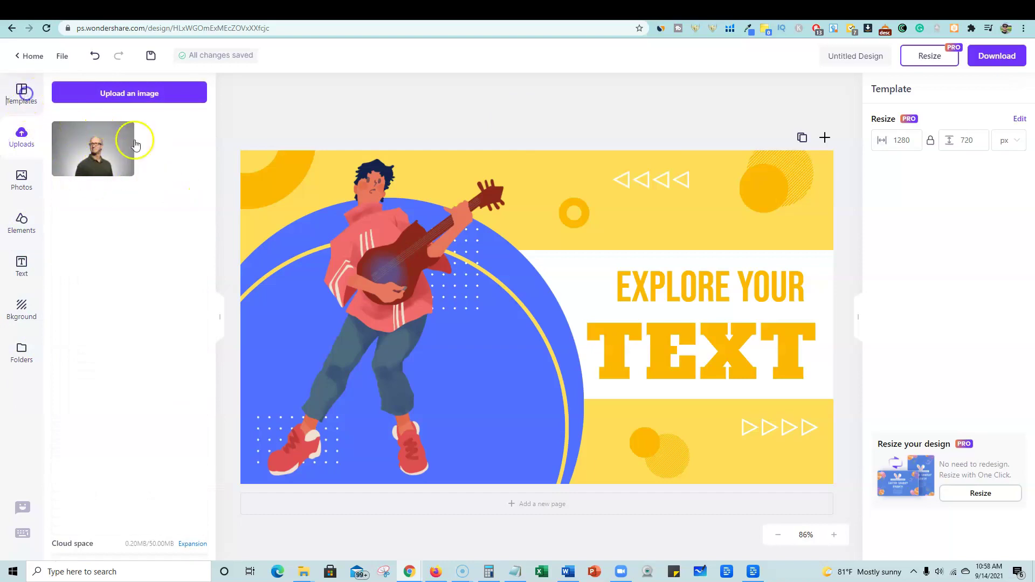
pyautogui.scroll(-10, 165, 335)
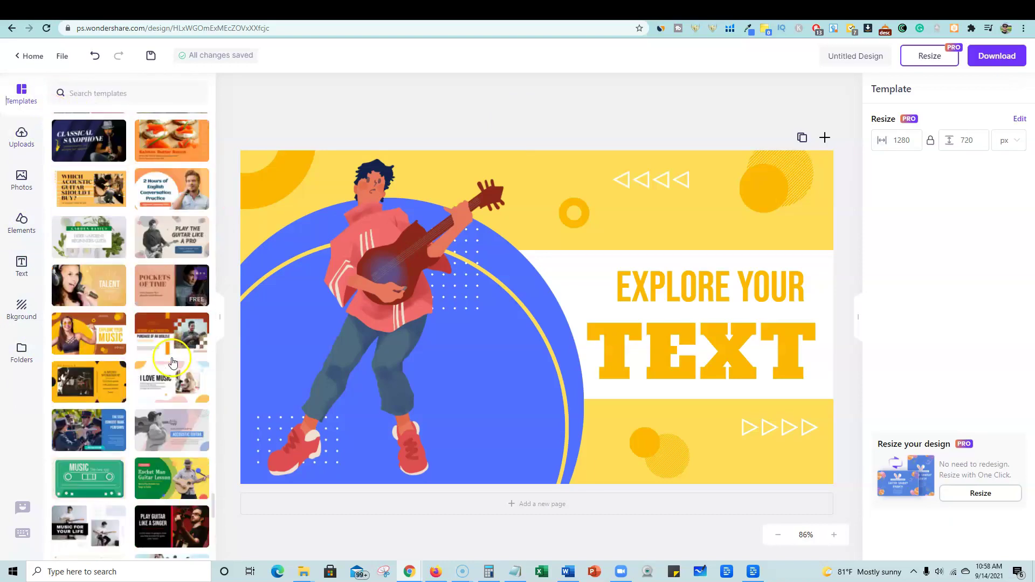
pyautogui.scroll(-10, 164, 335)
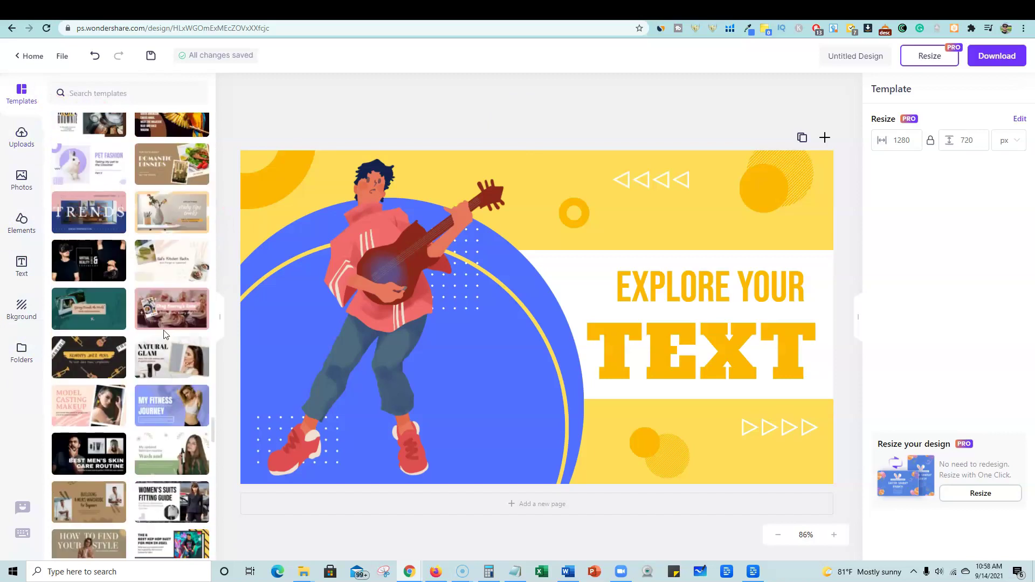
# Try the Resize option for the 1280 × 720 design, leaving nothing selected on the canvas
pyautogui.click(506, 103)
pyautogui.click(929, 59)
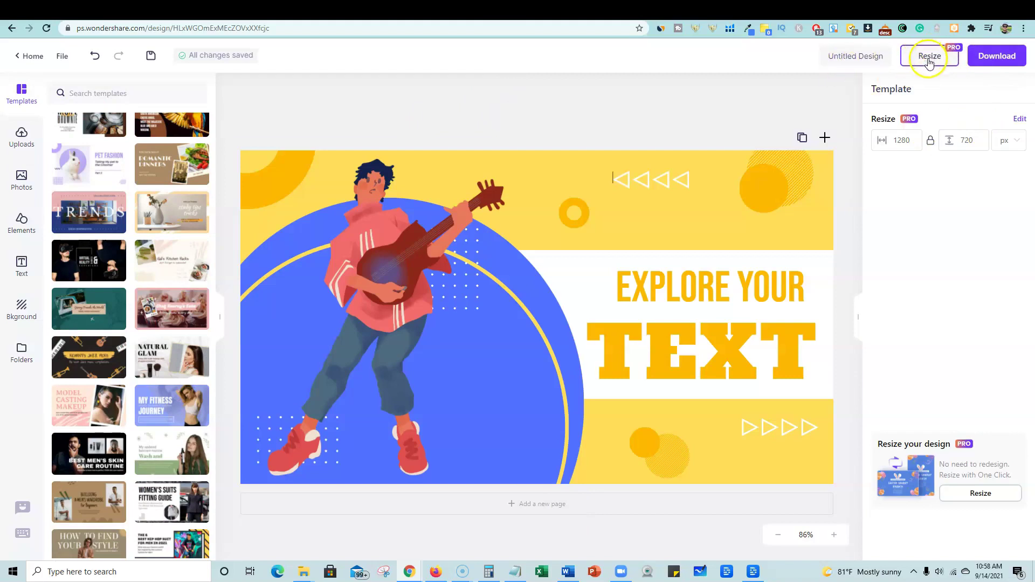
pyautogui.click(657, 119)
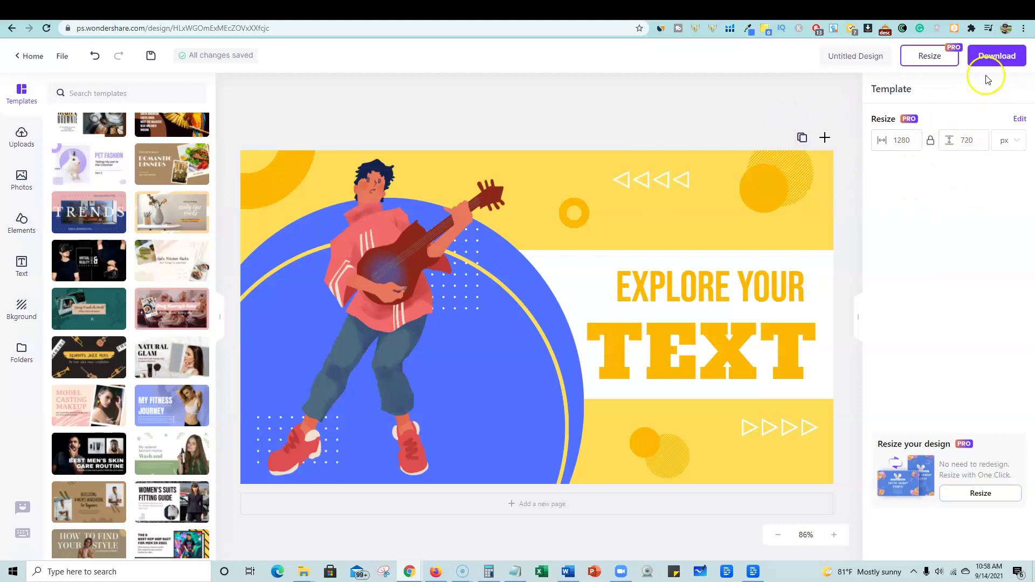
# Download the thumbnail as a PNG, dismissing the Pro trial offer along the way
pyautogui.click(992, 57)
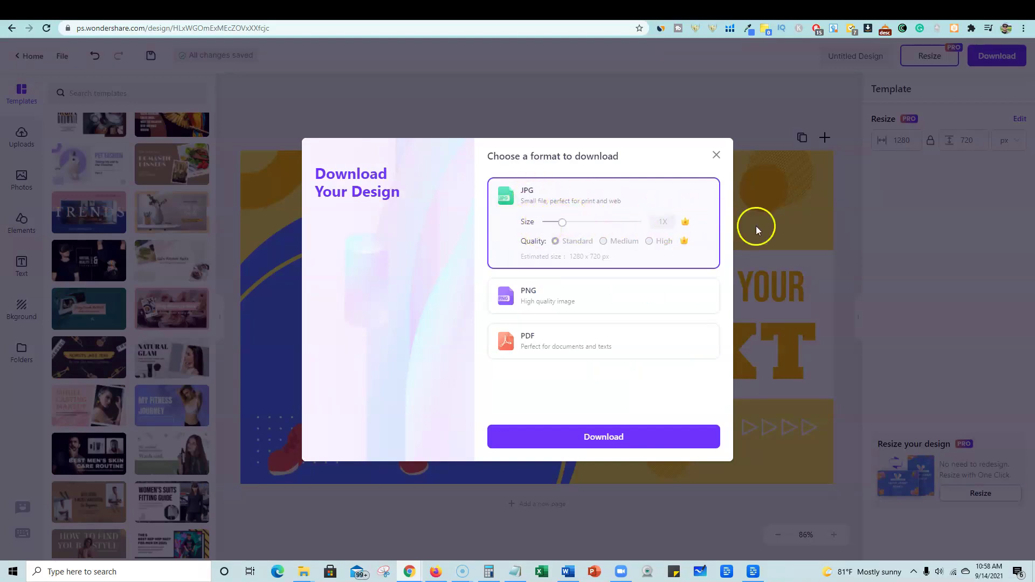
pyautogui.click(566, 295)
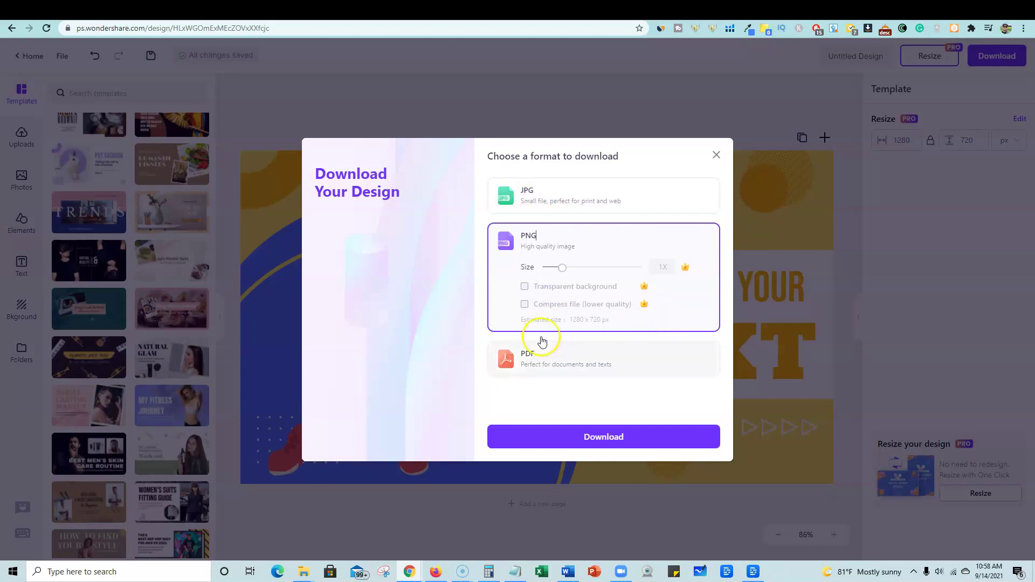
pyautogui.moveTo(561, 269); pyautogui.dragTo(619, 270)
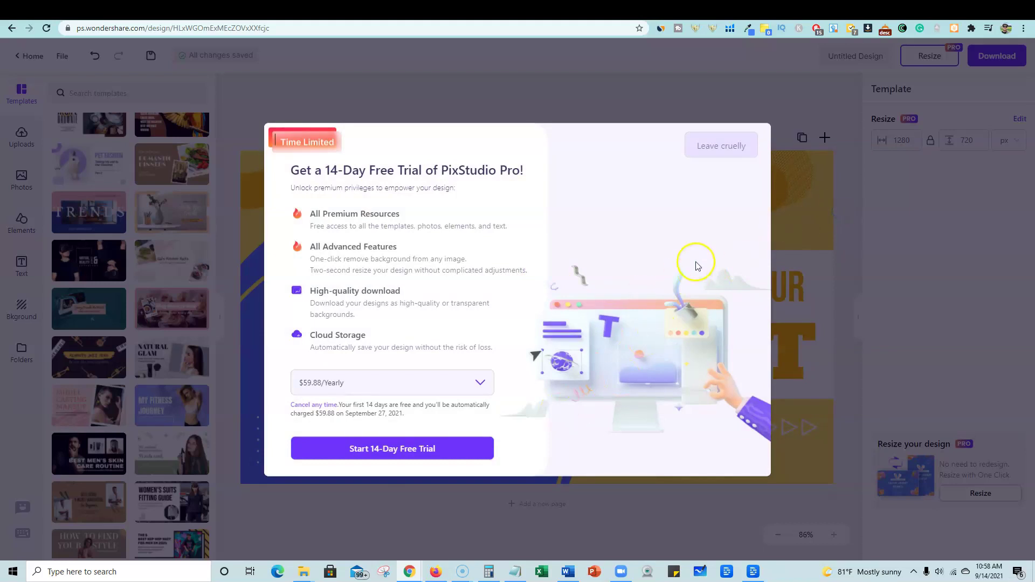
pyautogui.click(711, 143)
pyautogui.click(676, 436)
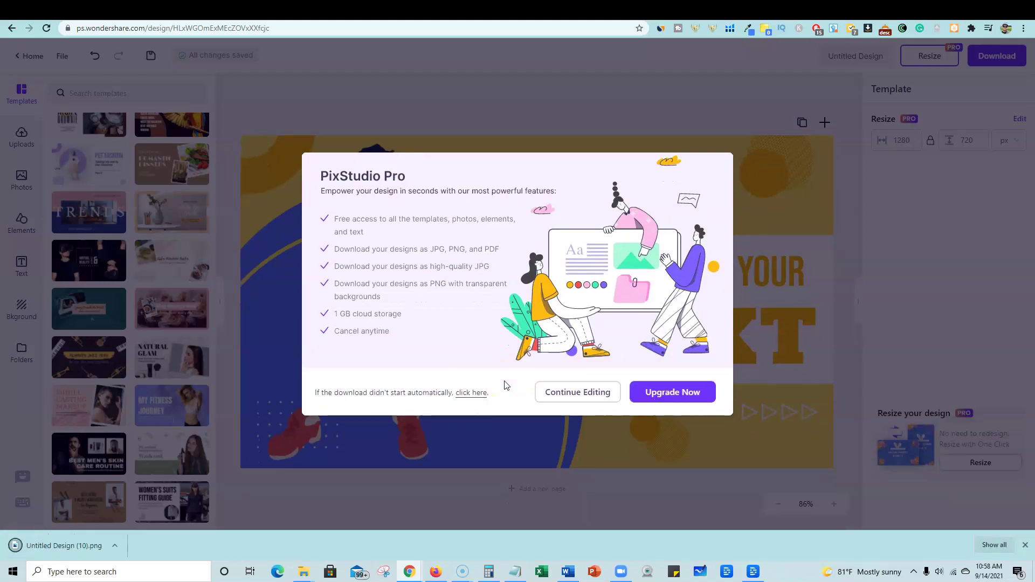
# View Untitled Design (10).png in Photos, then close the viewer
pyautogui.click(64, 545)
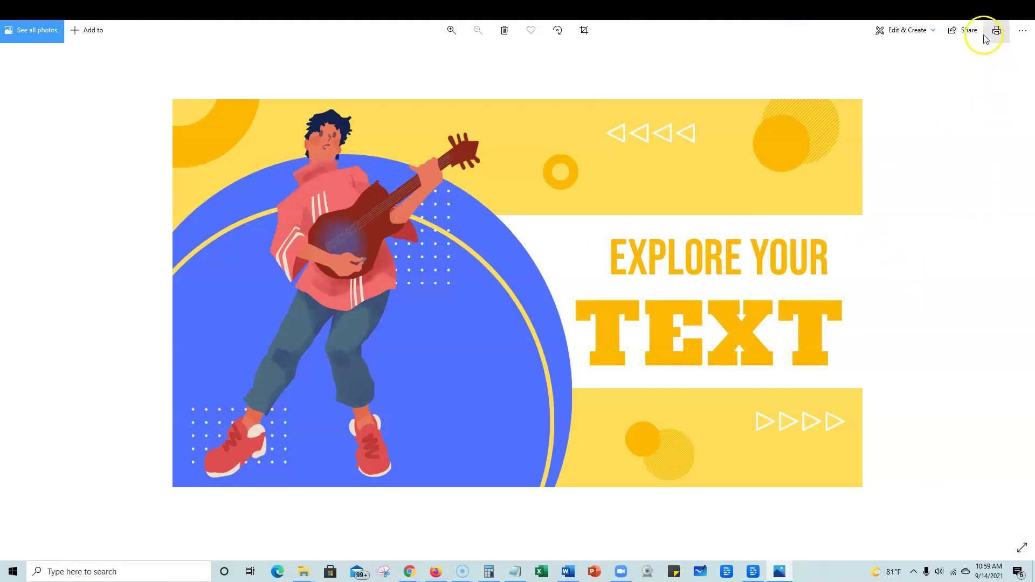
pyautogui.click(980, 12)
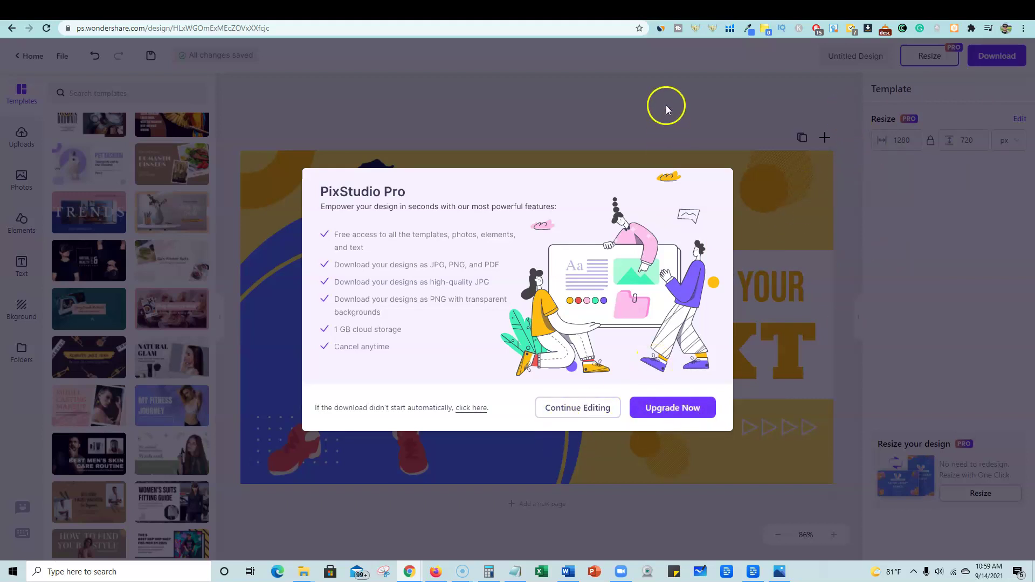
# Choose Continue Editing on the Pro dialog and decline the feedback survey
pyautogui.click(589, 407)
pyautogui.click(525, 435)
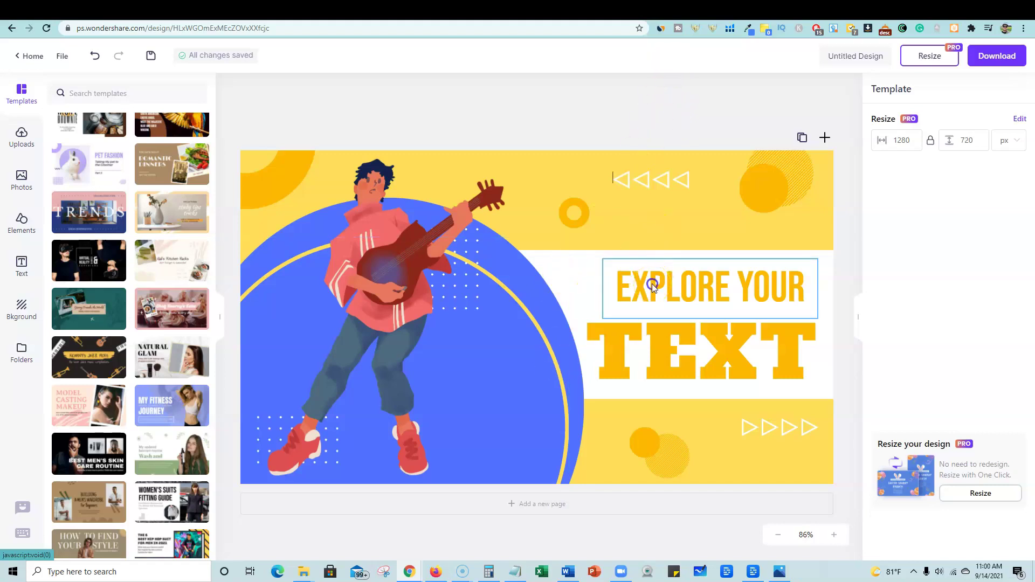
# Nudge the EXPLORE YOUR heading slightly left and add a blank second page below the thumbnail
pyautogui.moveTo(652, 283)
pyautogui.mouseDown()
pyautogui.moveTo(631, 254)
pyautogui.moveTo(619, 275)
pyautogui.moveTo(662, 277)
pyautogui.moveTo(646, 284)
pyautogui.mouseUp()
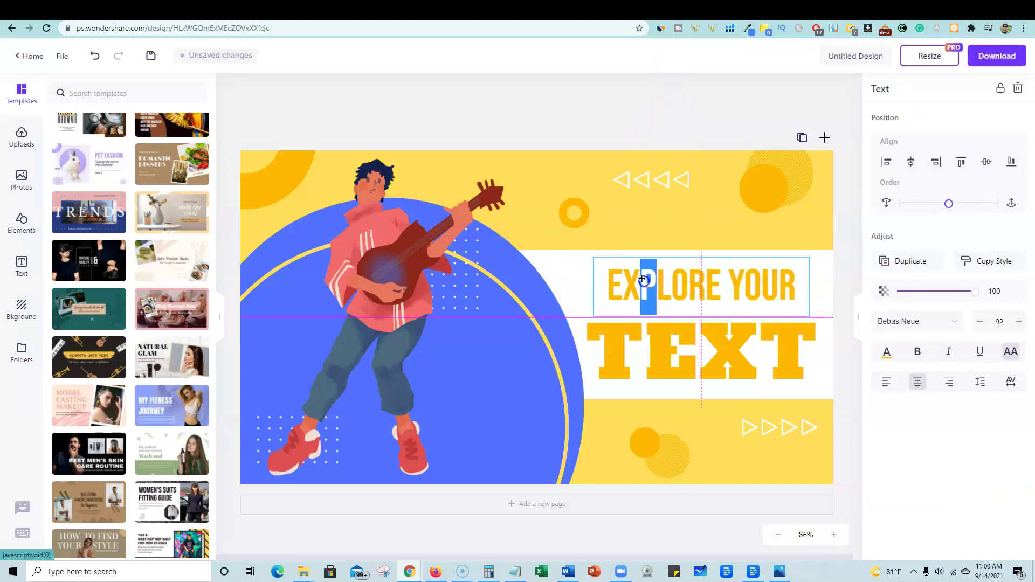
pyautogui.click(577, 117)
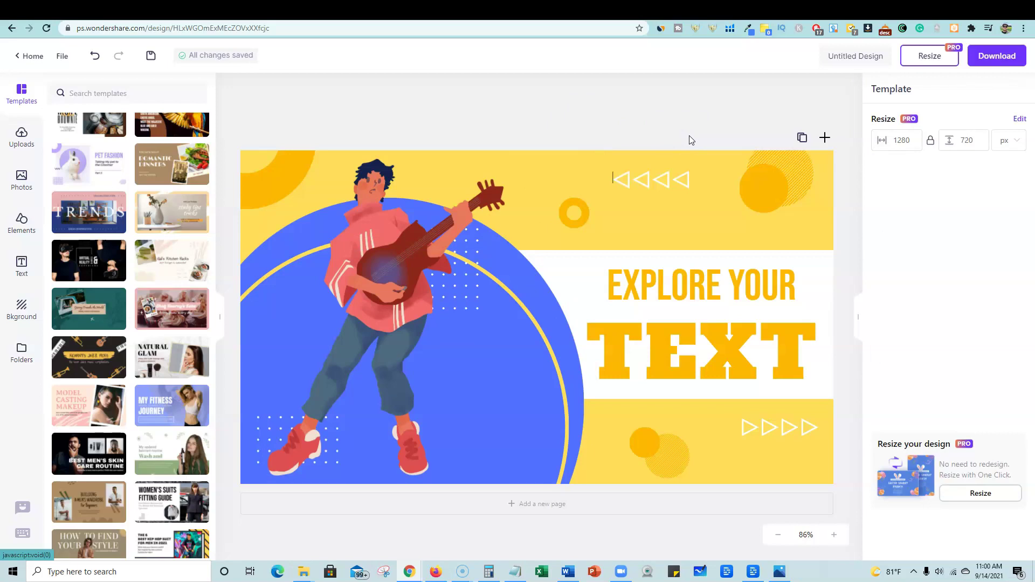
pyautogui.click(826, 141)
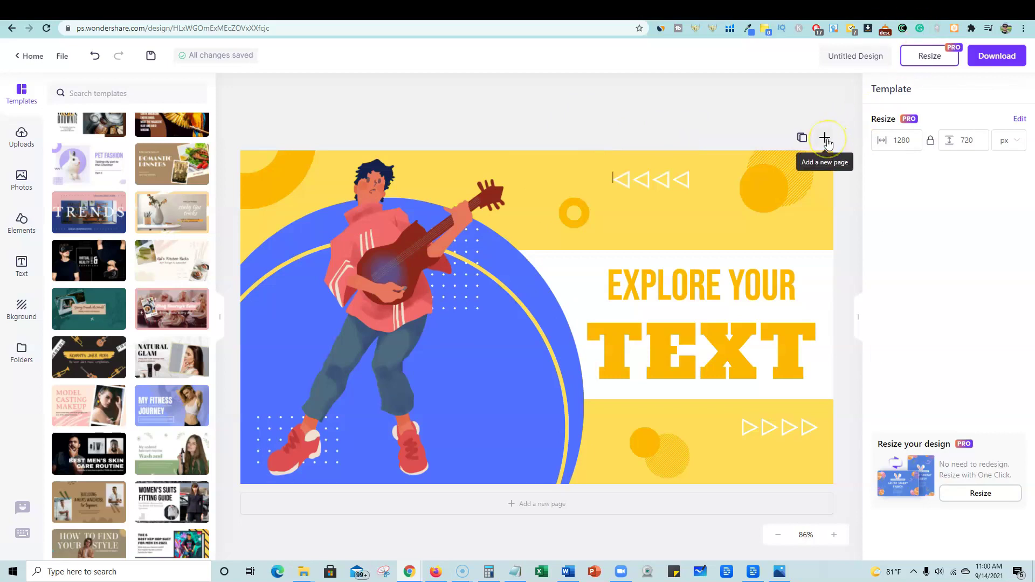
pyautogui.click(826, 141)
pyautogui.scroll(-5, 545, 464)
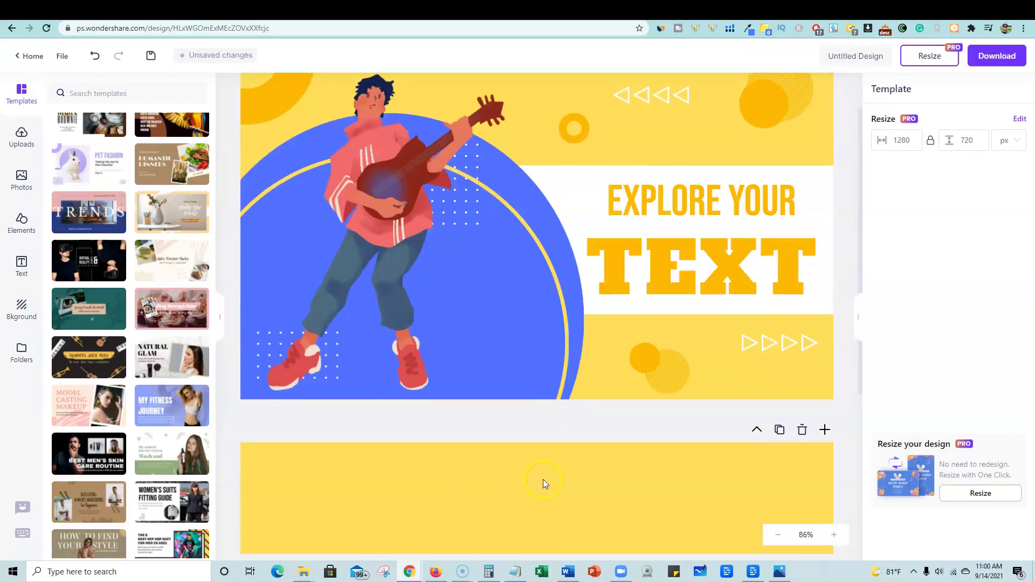
pyautogui.scroll(6, 512, 377)
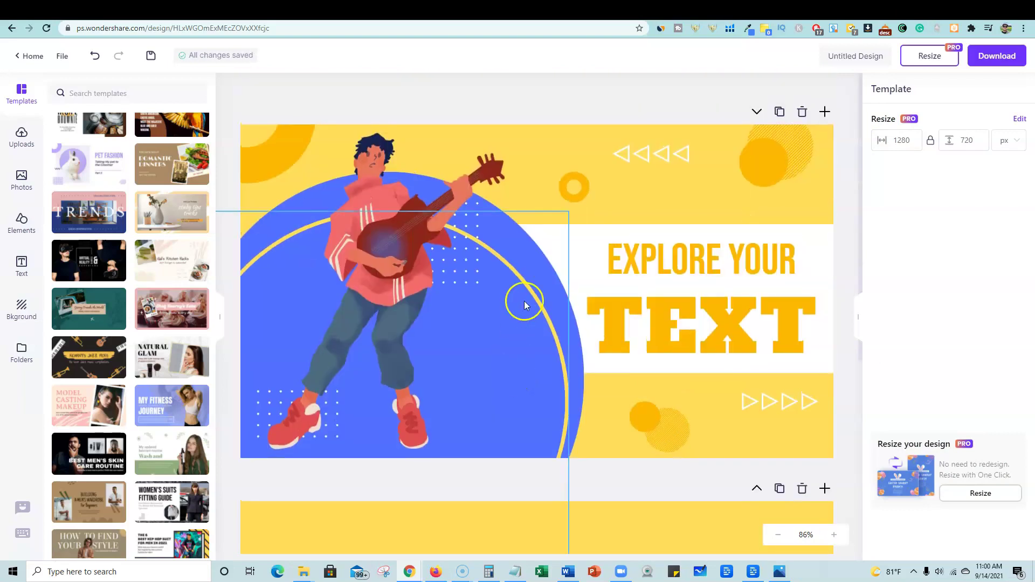